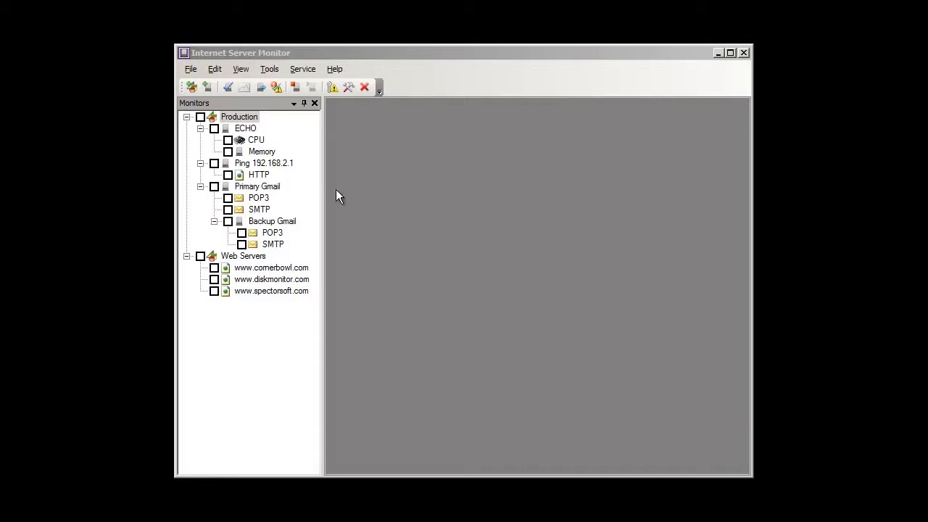
Review the ECHO ping monitor's general properties, server parameters and schedule in the Monitor Wizard, then close it.
left_click(248, 133)
right_click(249, 136)
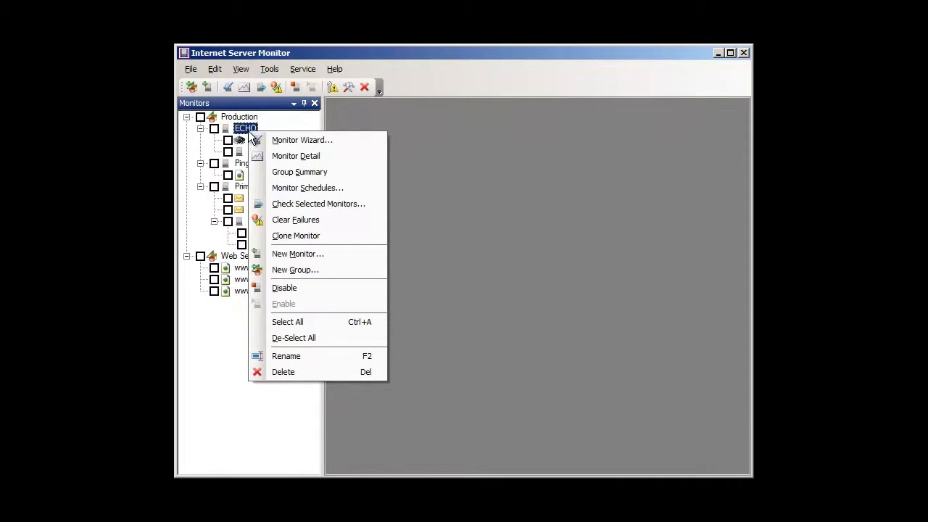
left_click(297, 140)
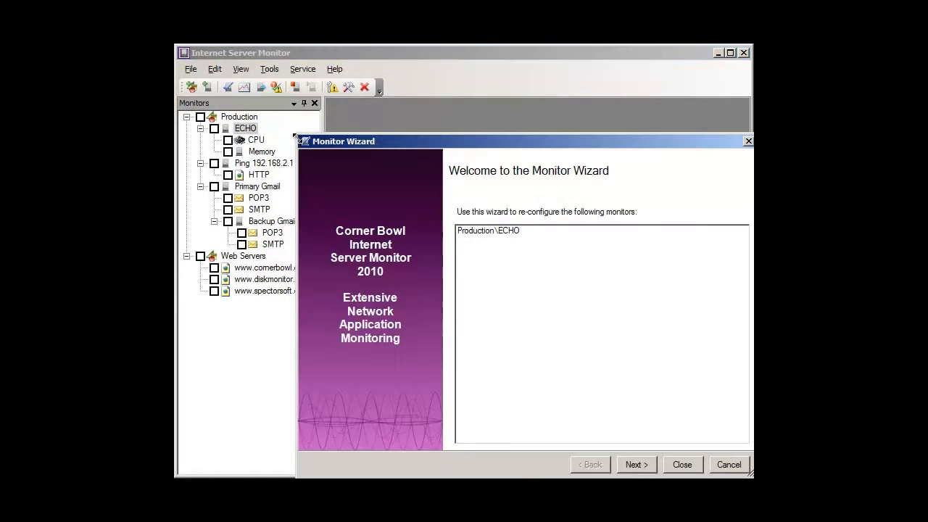
left_click(630, 466)
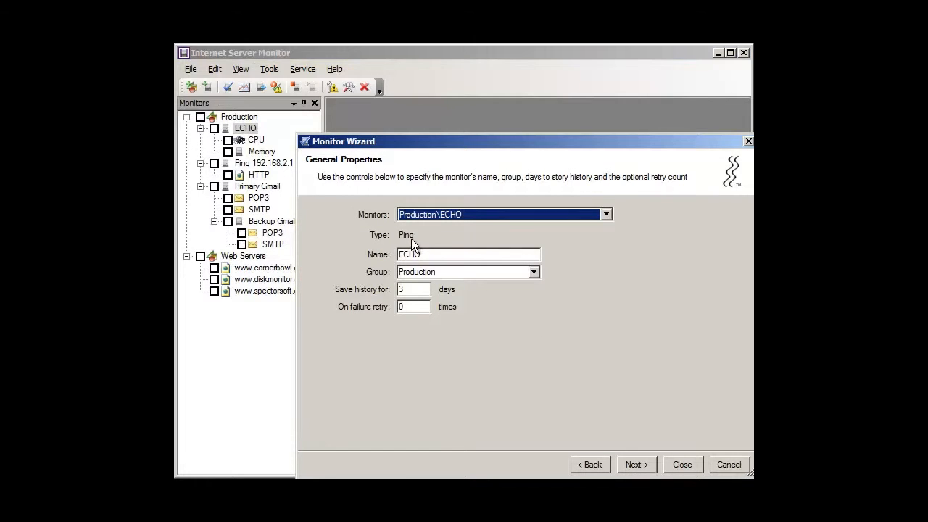
left_click(635, 465)
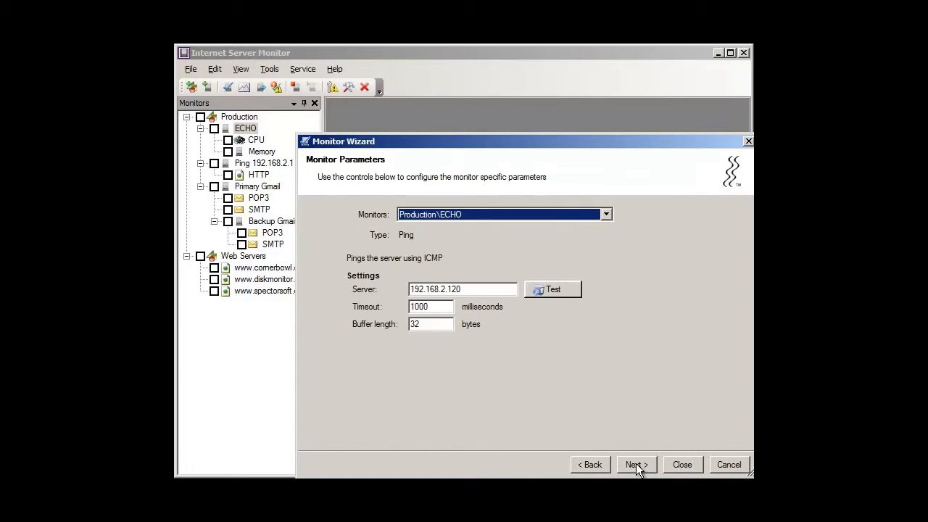
left_click(637, 465)
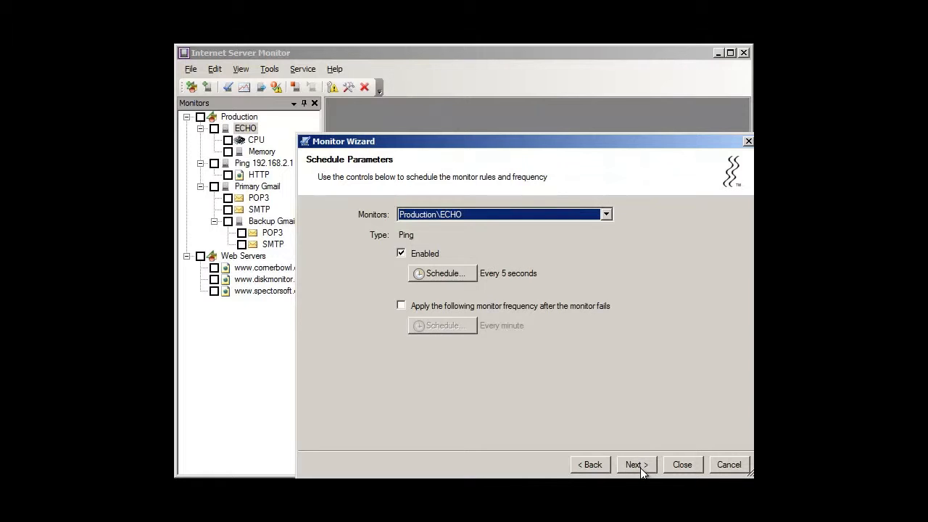
left_click(688, 467)
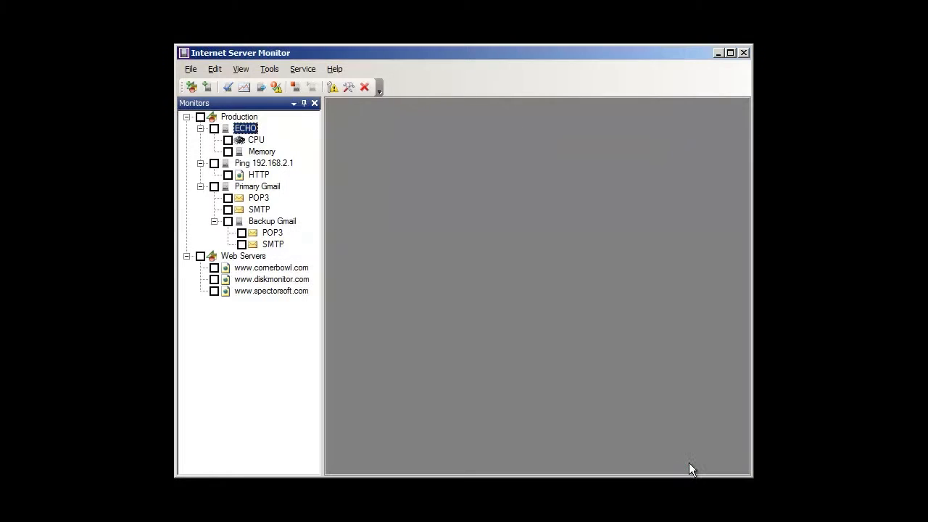
Examine the schedule parameters of the CPU monitor under ECHO in the Monitor Wizard, including its parent-failure frequency.
right_click(242, 138)
left_click(265, 144)
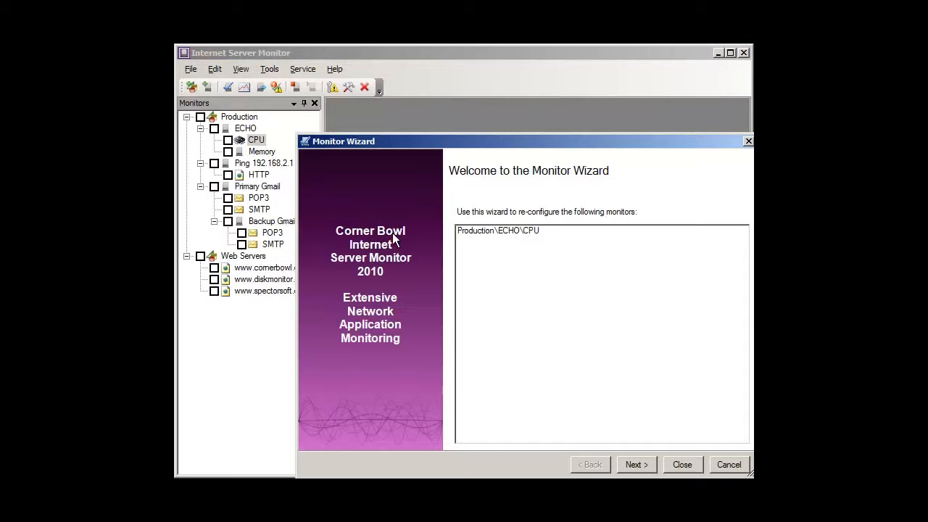
left_click(633, 465)
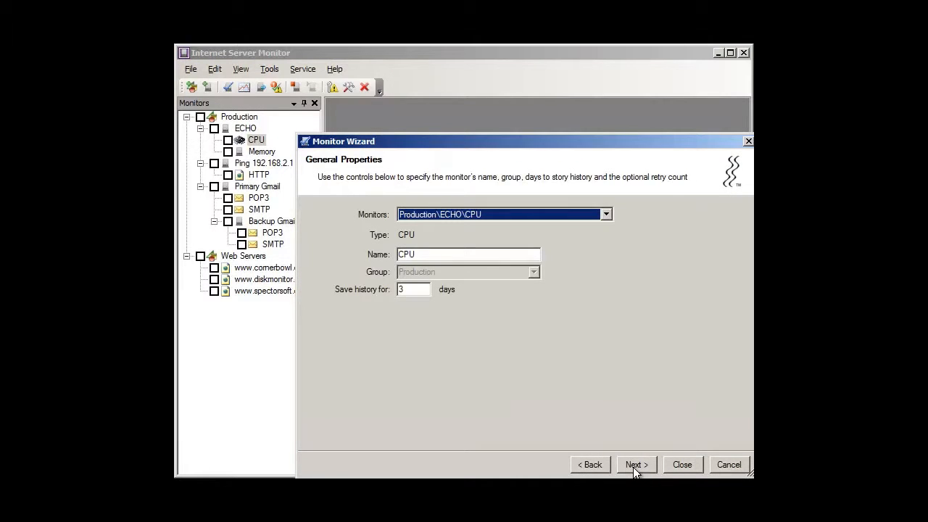
left_click(633, 464)
left_click(633, 465)
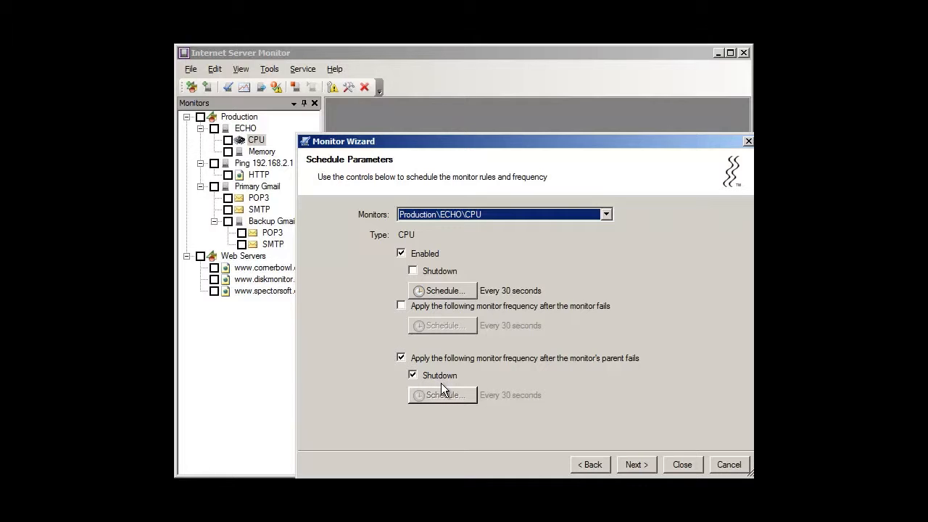
left_click(680, 465)
View the Primary Gmail ping monitor's general properties in the Monitor Wizard and exit without changes.
left_click(251, 166)
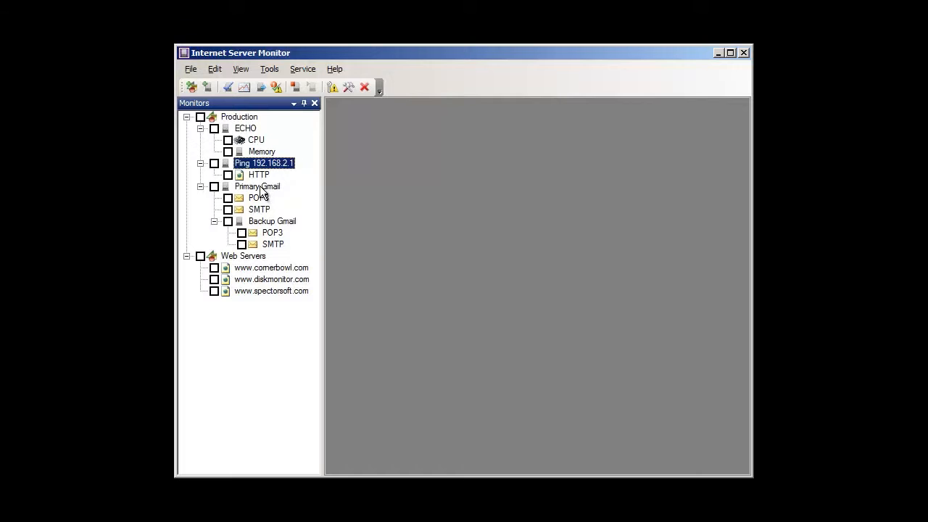
left_click(261, 188)
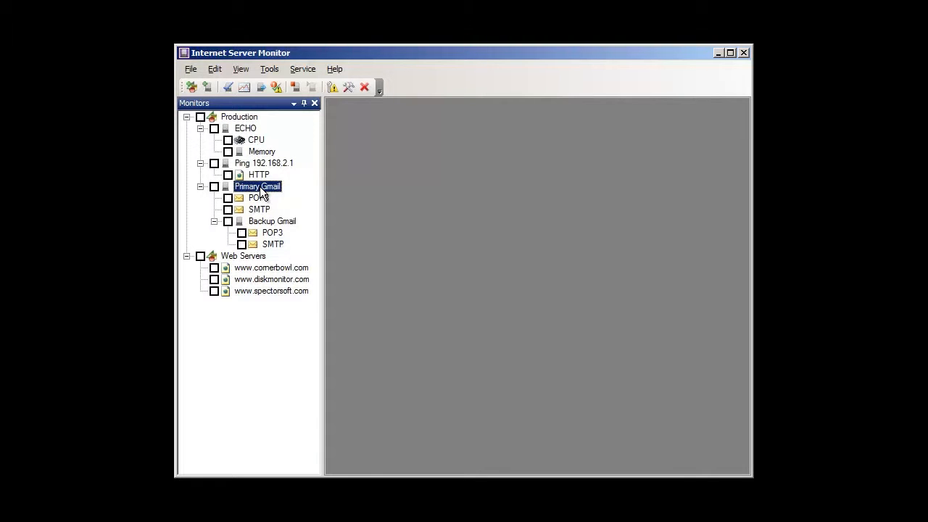
right_click(263, 191)
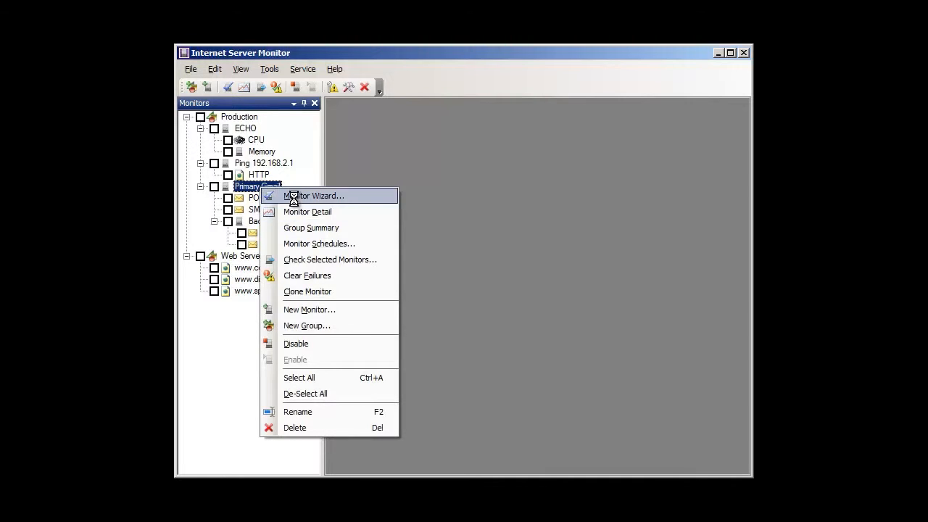
left_click(297, 196)
left_click(635, 465)
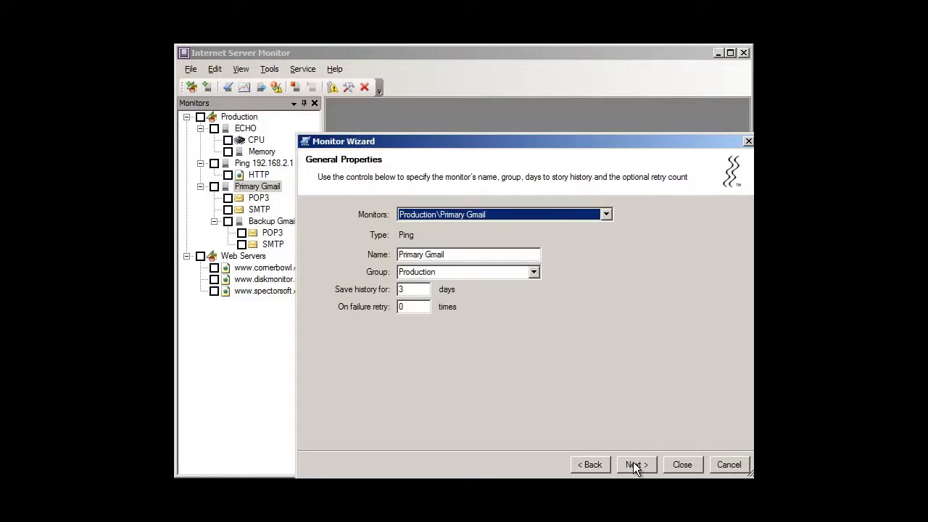
left_click(729, 465)
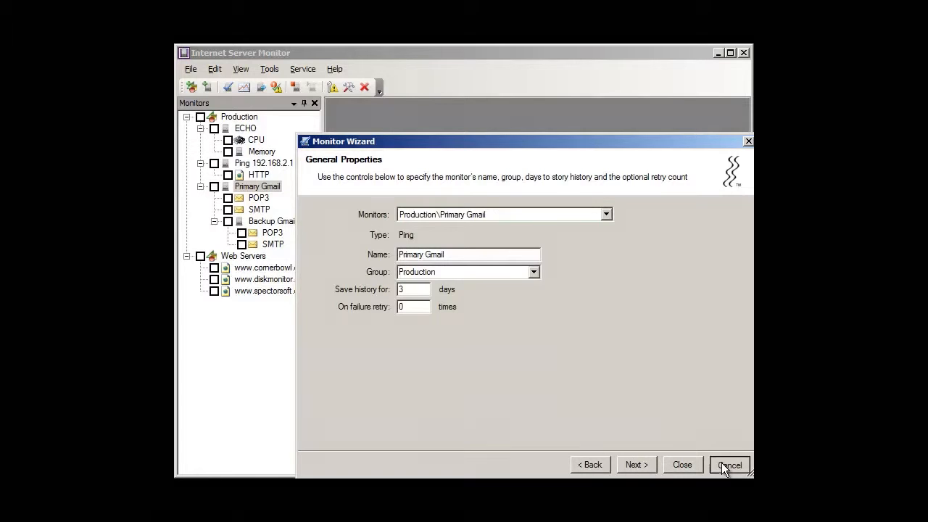
right_click(246, 192)
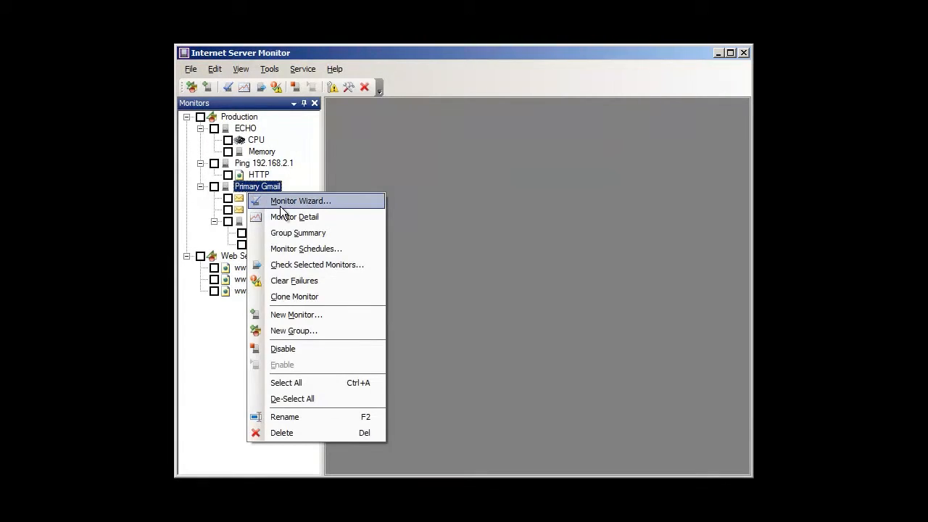
left_click(279, 200)
left_click(725, 465)
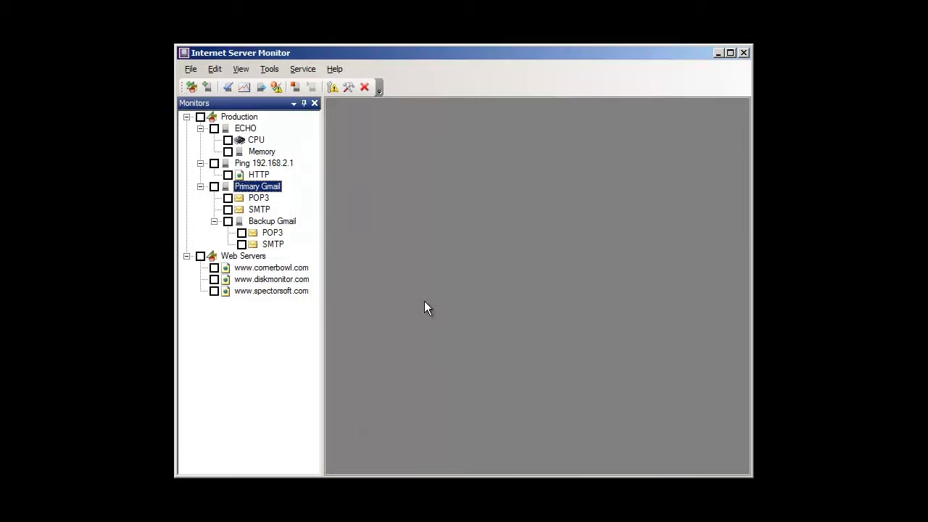
Review the server parameters and failure schedules of Primary Gmail's POP3 monitor in the Monitor Wizard, then cancel.
right_click(266, 200)
left_click(287, 205)
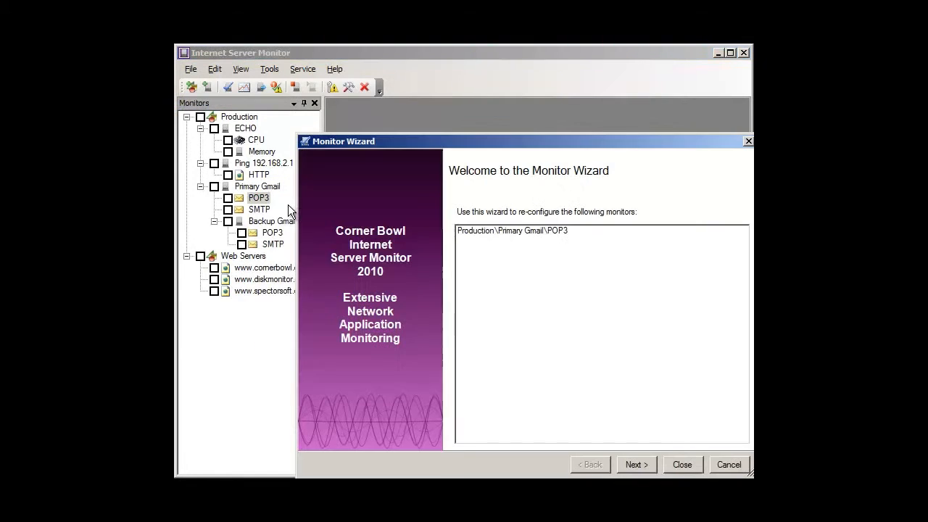
left_click(636, 466)
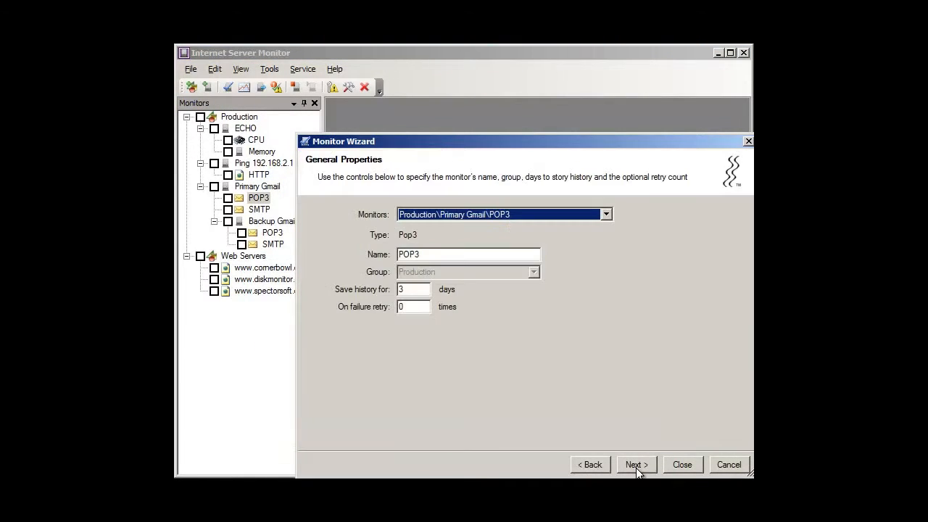
left_click(635, 466)
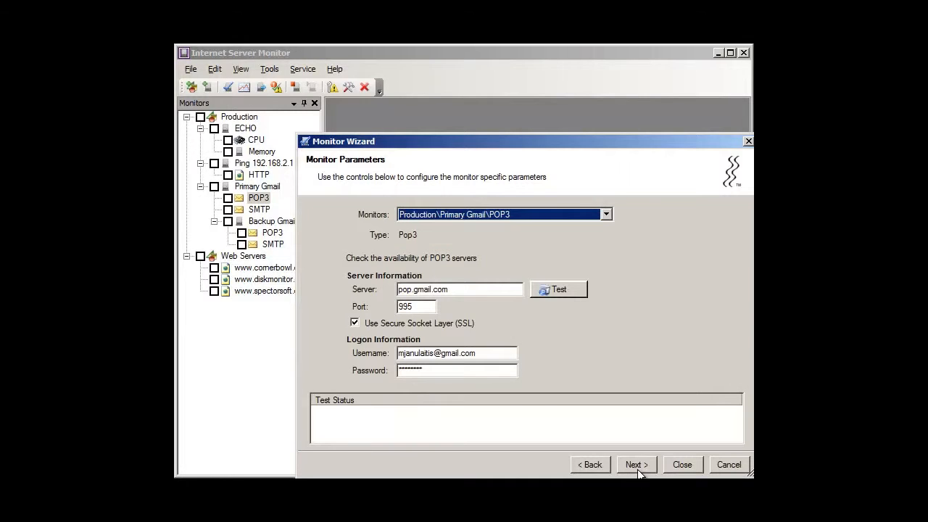
left_click(638, 468)
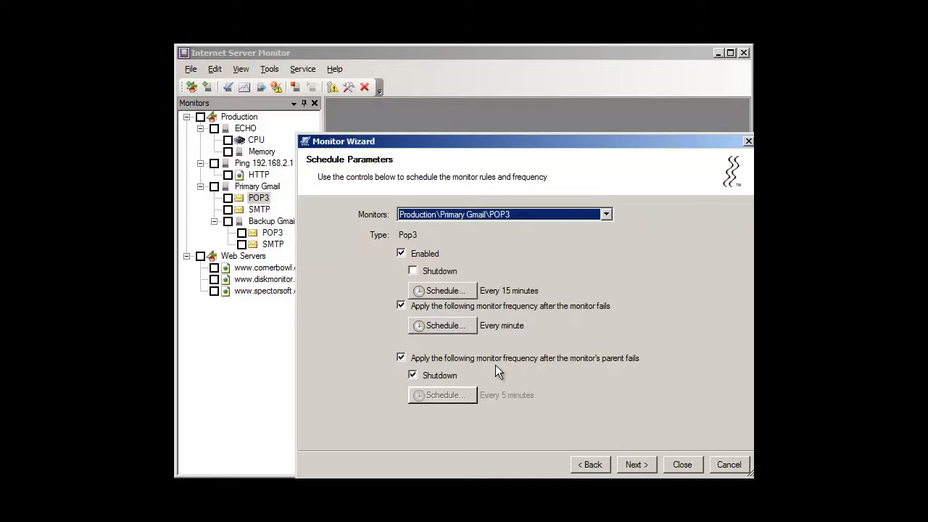
left_click(728, 464)
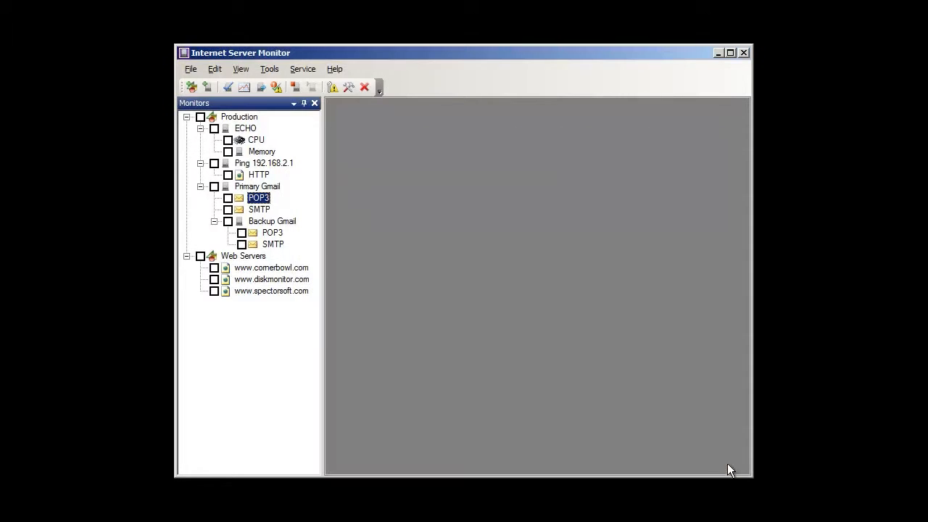
Review the Backup Gmail ping monitor's server parameters and its shutdown and parent-failure schedule settings in the Monitor Wizard.
left_click(279, 222)
right_click(279, 222)
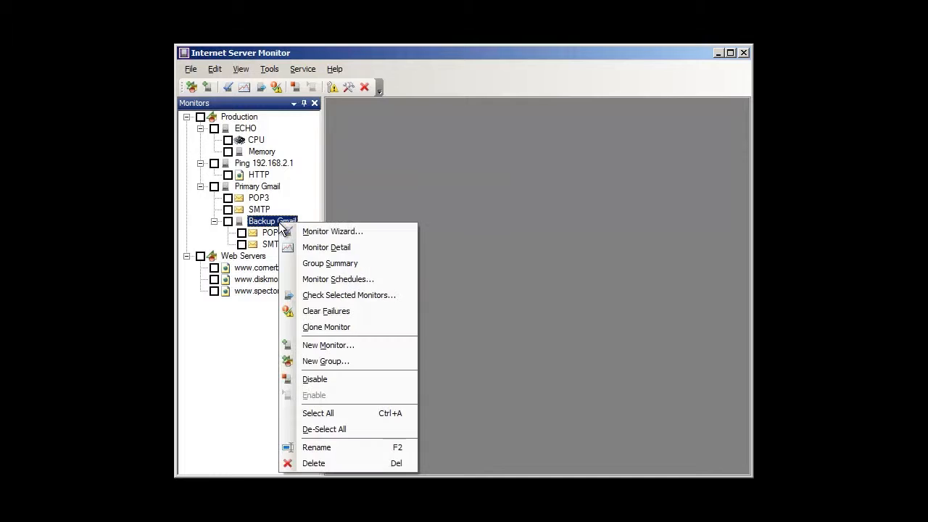
left_click(305, 231)
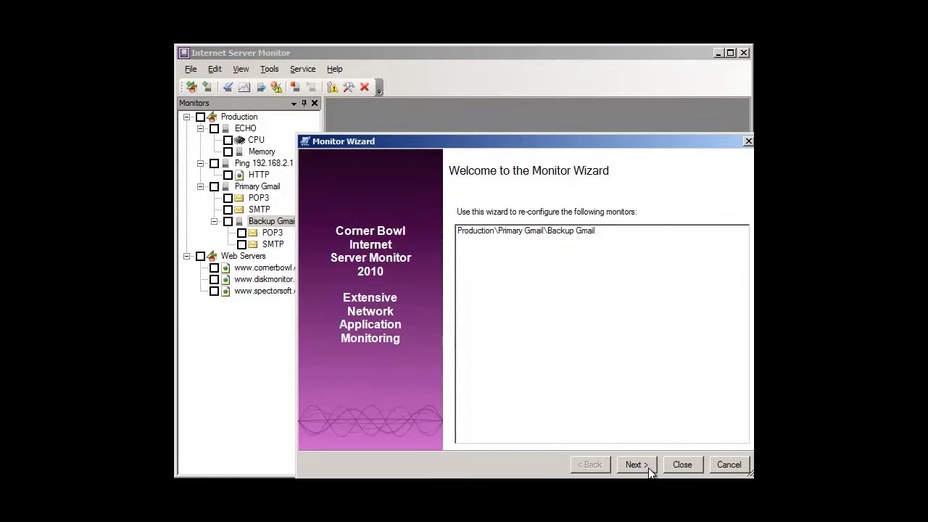
left_click(635, 465)
left_click(635, 465)
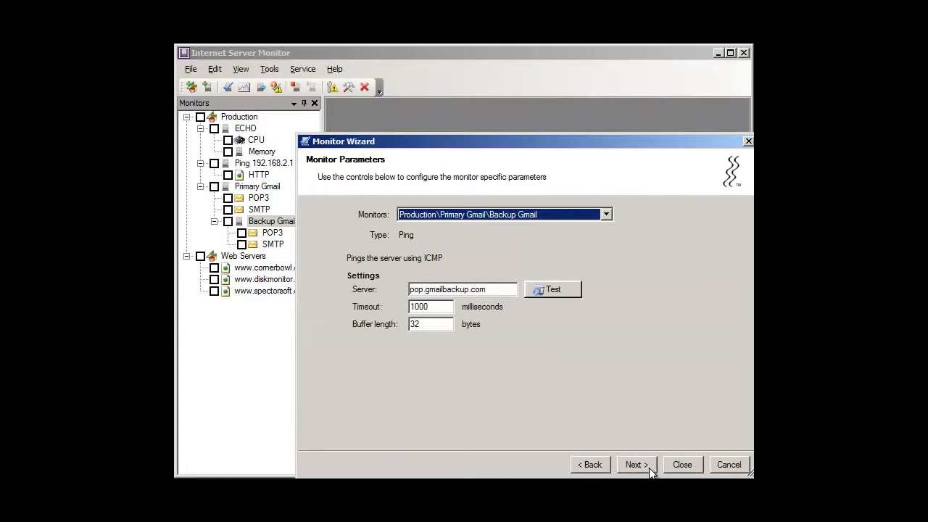
left_click(649, 467)
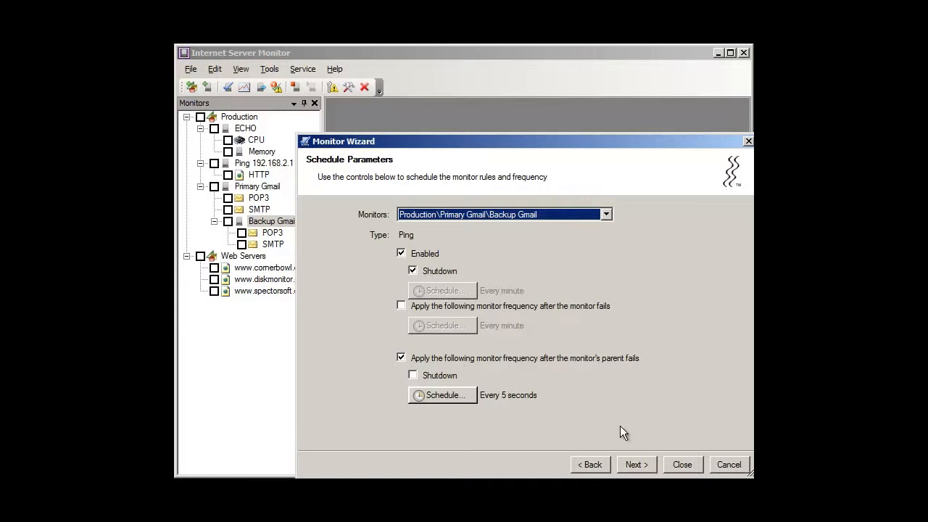
left_click(683, 464)
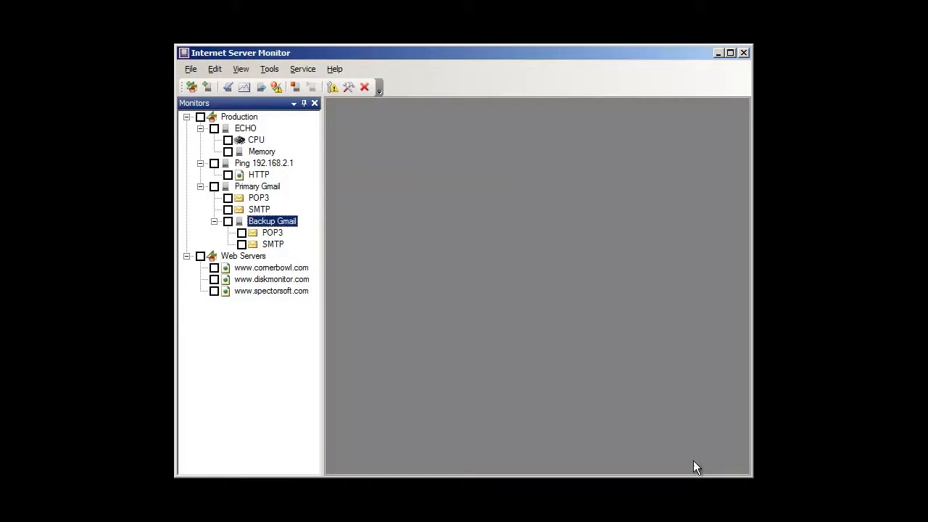
Examine the schedule parameters of Backup Gmail's POP3 monitor, including the parent and parent-parent failure frequencies, then cancel the wizard.
left_click(271, 232)
right_click(270, 233)
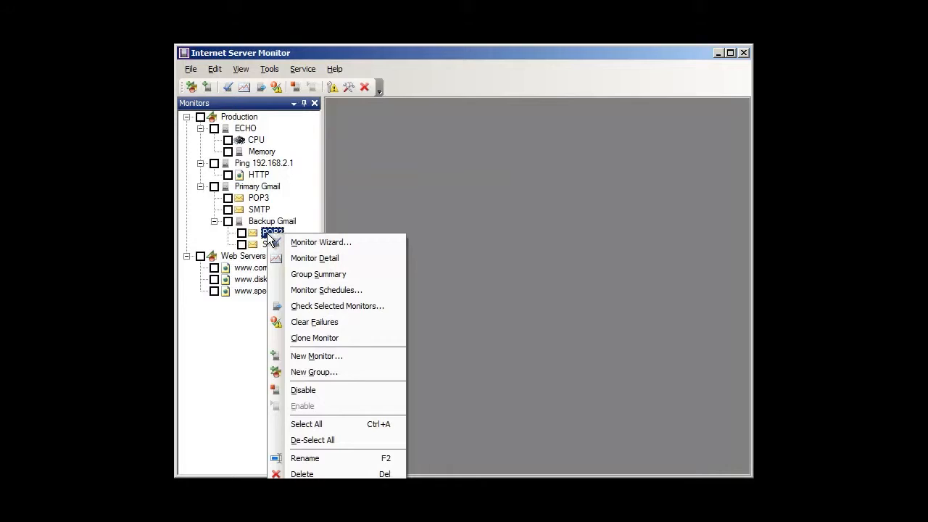
left_click(317, 242)
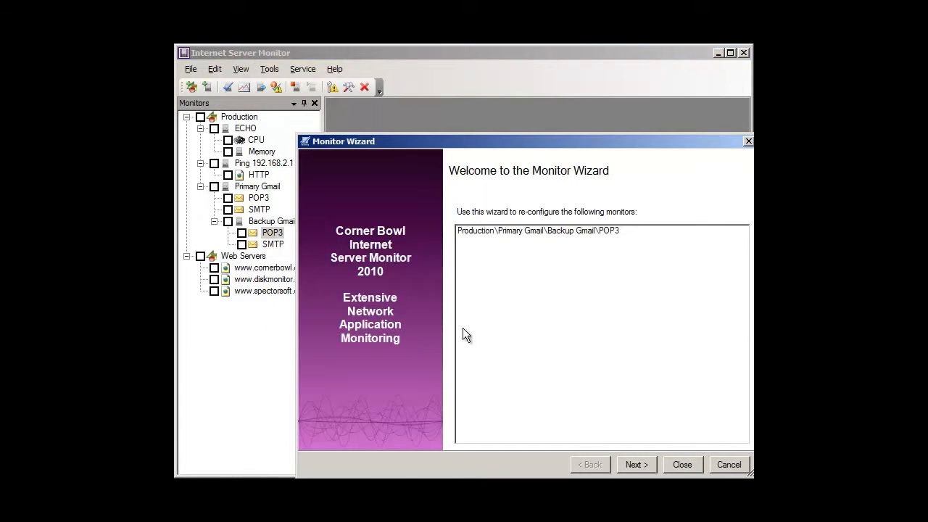
left_click(632, 464)
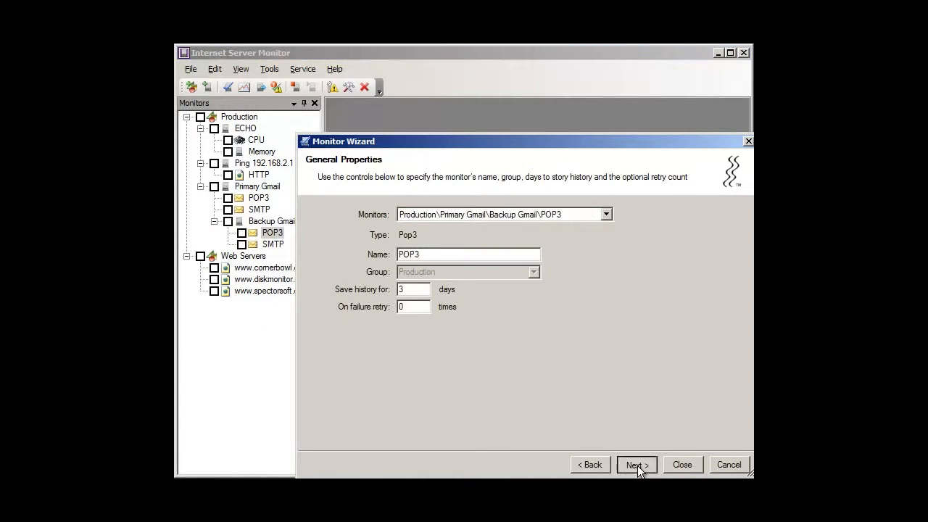
left_click(637, 465)
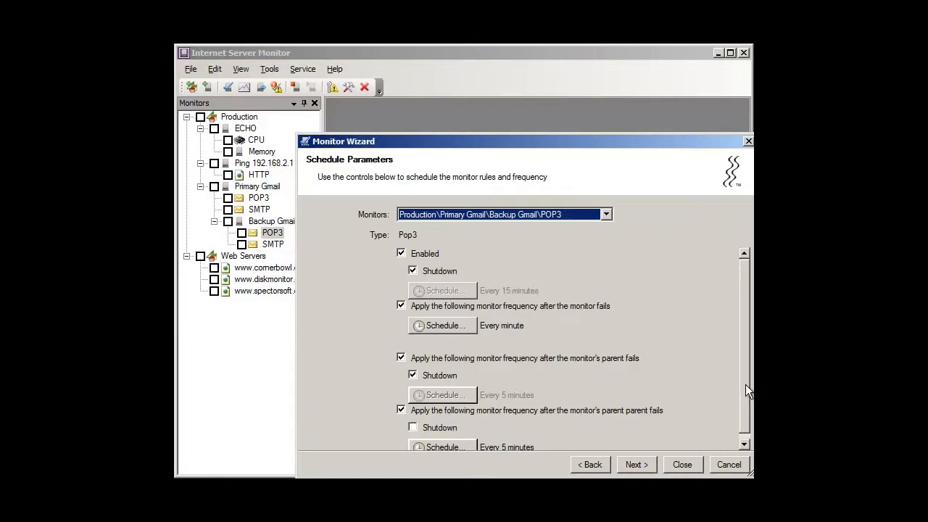
scroll(745, 384, "down", 1)
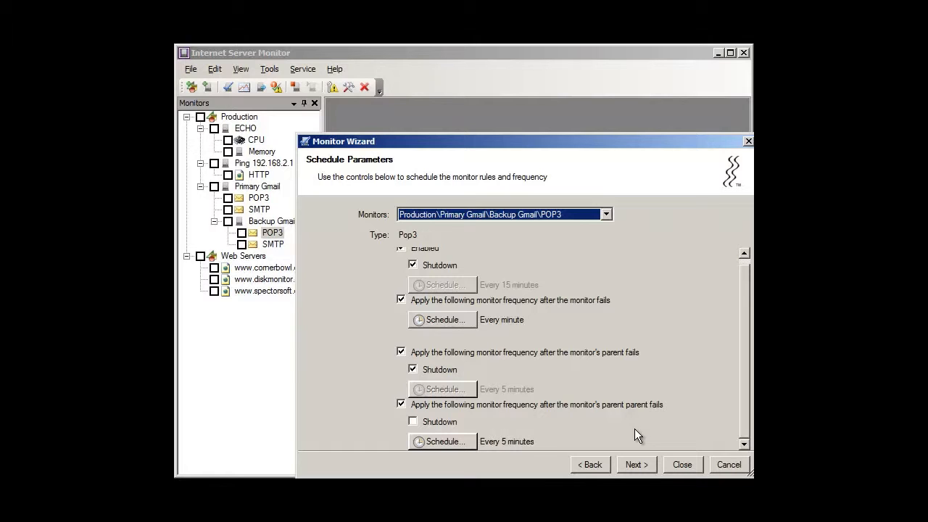
left_click(729, 464)
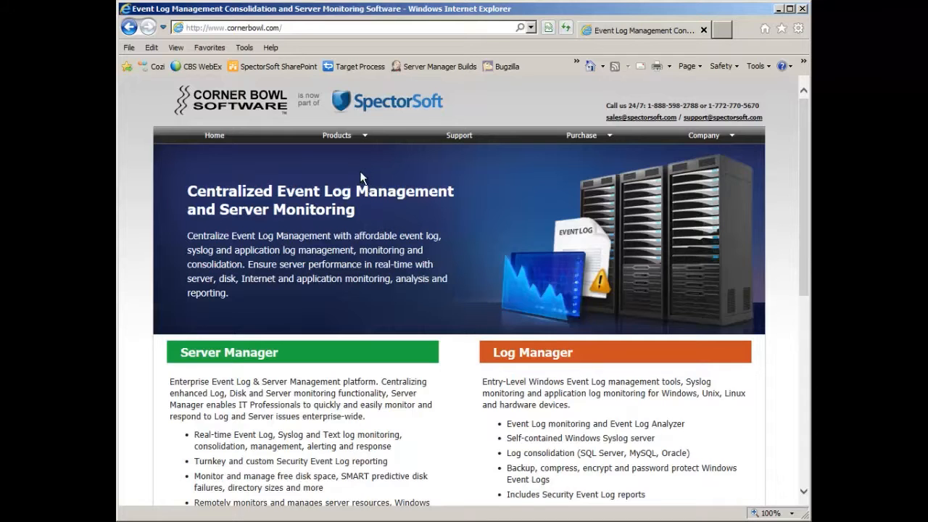
In Internet Explorer, open the Server Manager product page on cornerbowl.com and request the 12.0.0.539 (64-Bit) installer download.
mouse_move(353, 141)
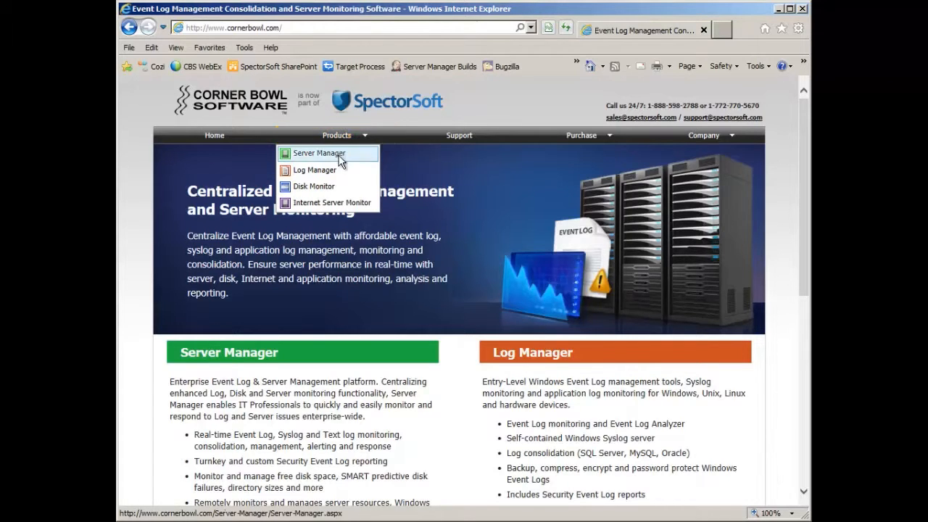
left_click(340, 154)
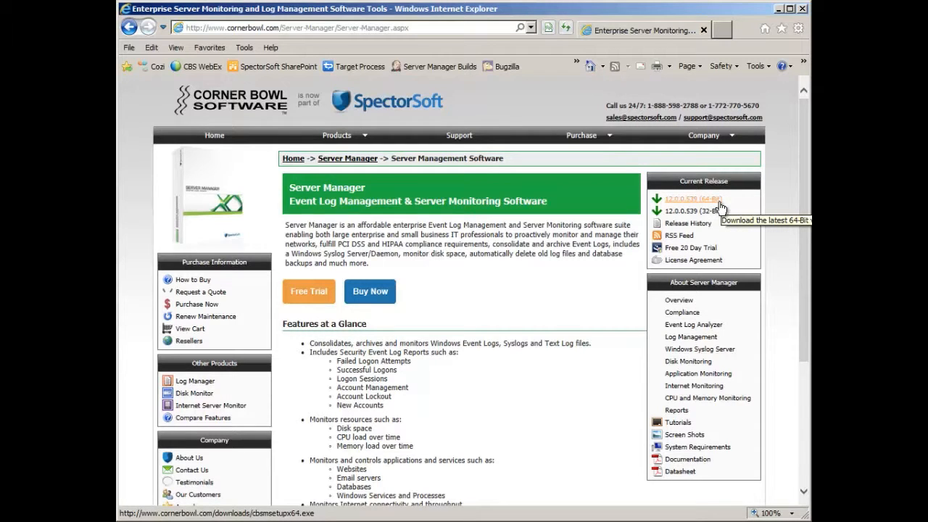
left_click(693, 199)
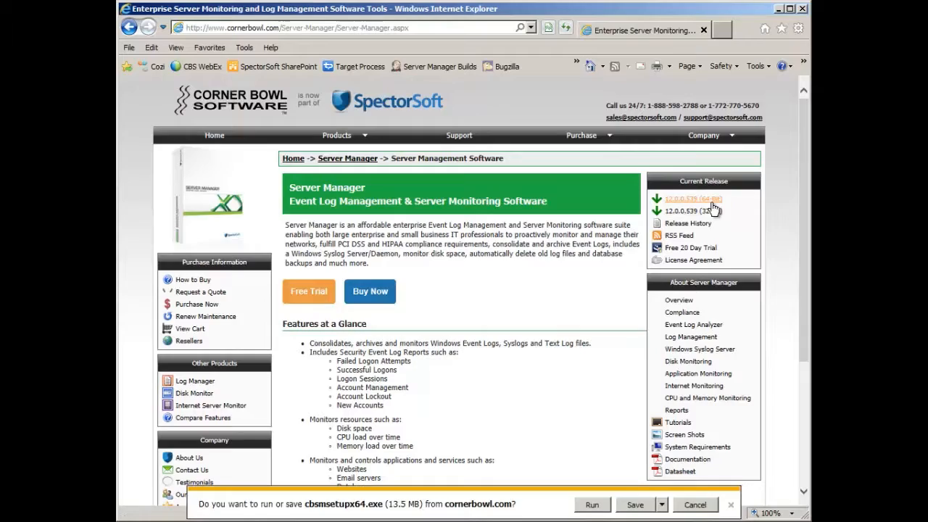
Run the downloaded cbsmsetupx64.exe installer, accept the license agreement and install Server Manager to C:\Program Files\SpectorSoft\Server Manager\.
left_click(605, 506)
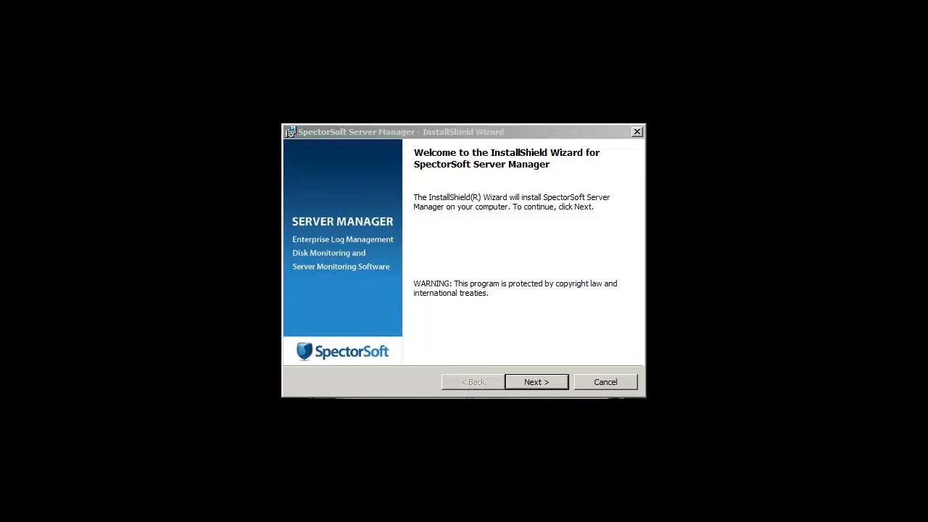
left_click(535, 379)
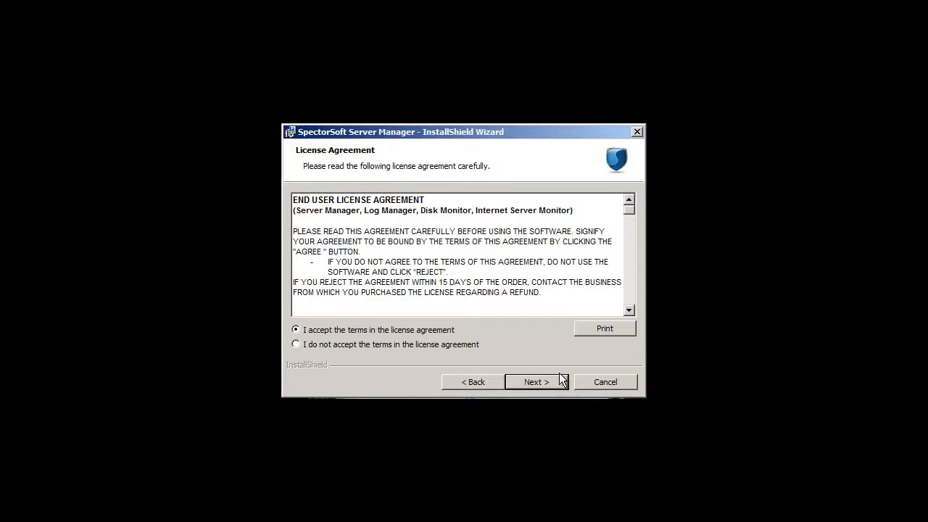
left_click(559, 382)
left_click(558, 382)
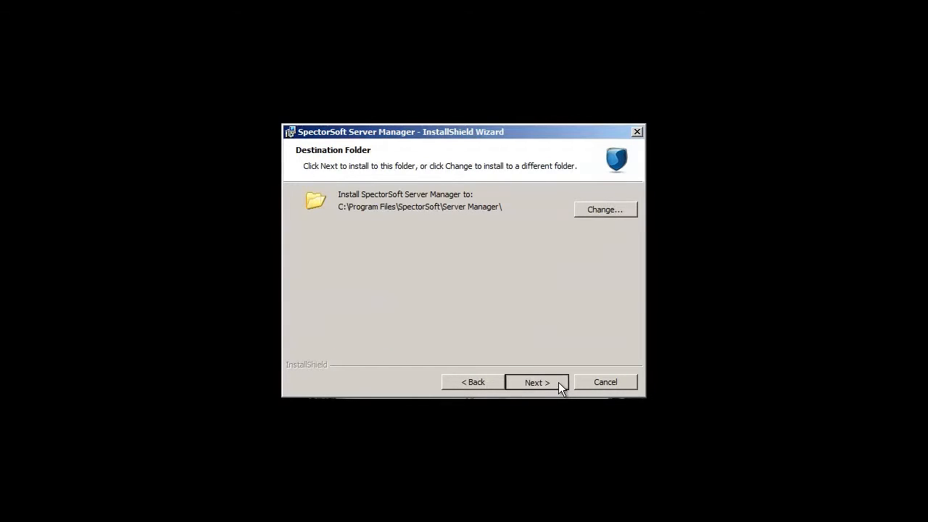
left_click(558, 382)
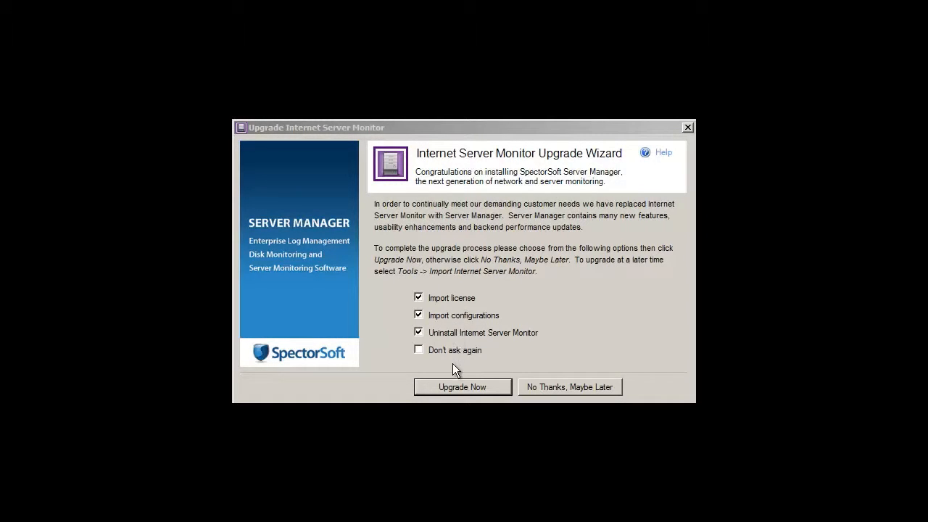
Upgrade Internet Server Monitor by importing its license and configurations and uninstalling it, and decline the Disk Monitor upgrade.
left_click(453, 386)
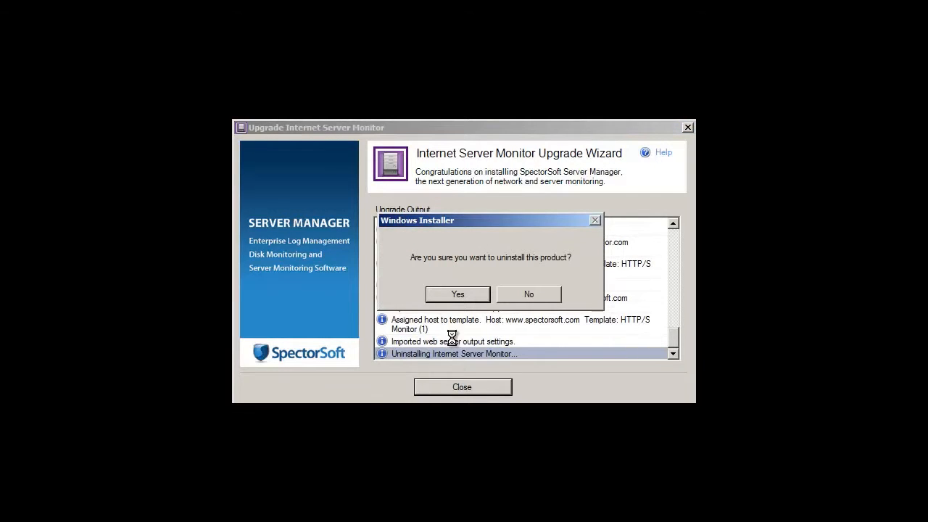
left_click(457, 294)
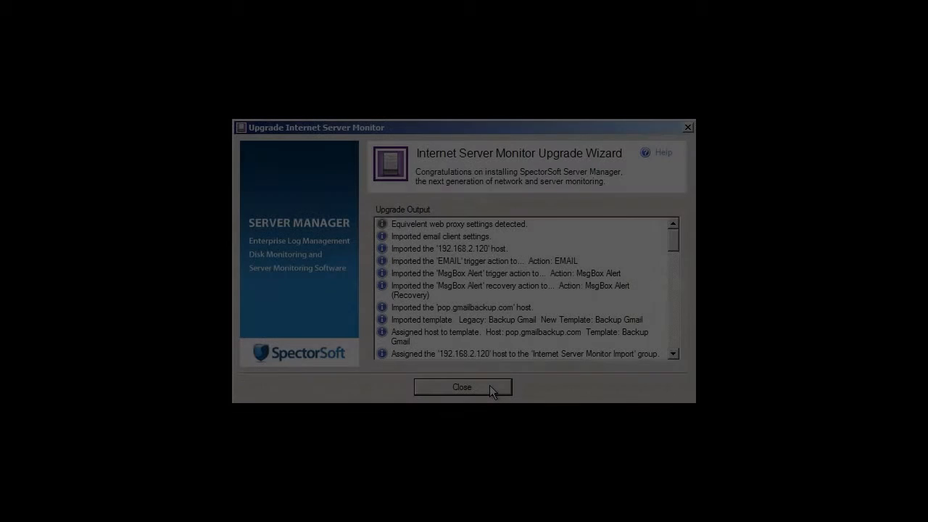
left_click(489, 385)
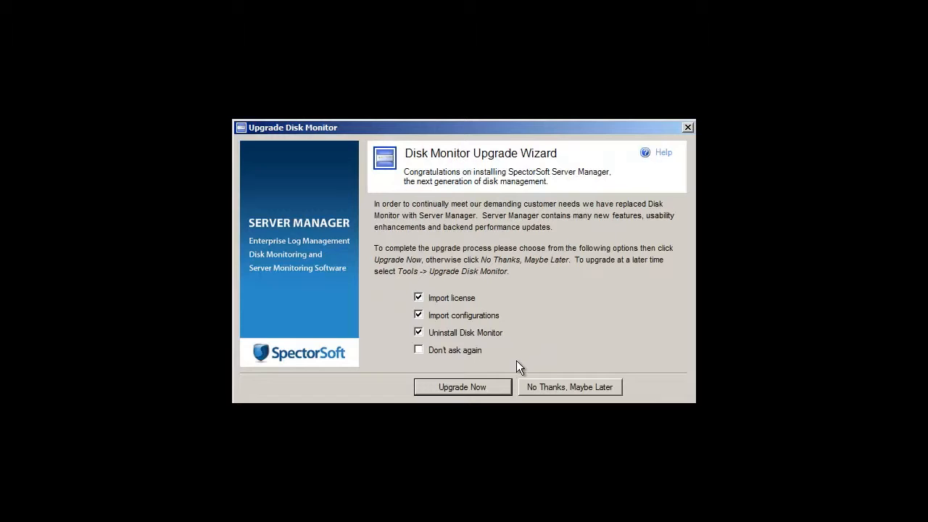
left_click(530, 385)
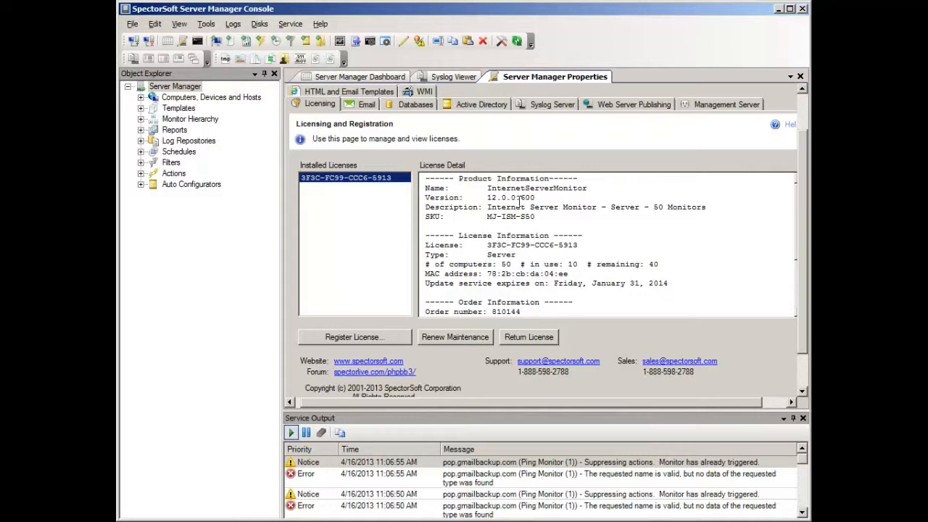
Review the email settings in Server Manager Properties and the logon properties of mapped computer 192.168.2.120, leaving them as they are.
left_click(361, 109)
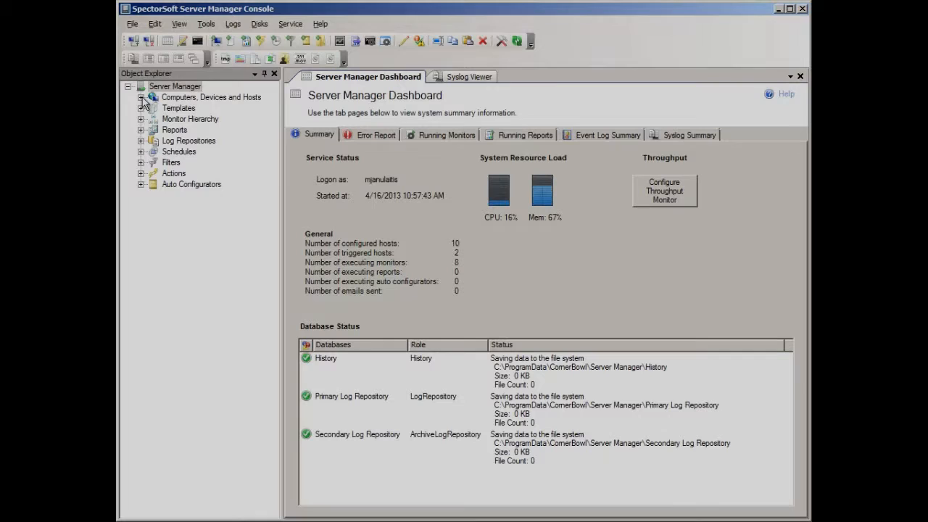
left_click(141, 98)
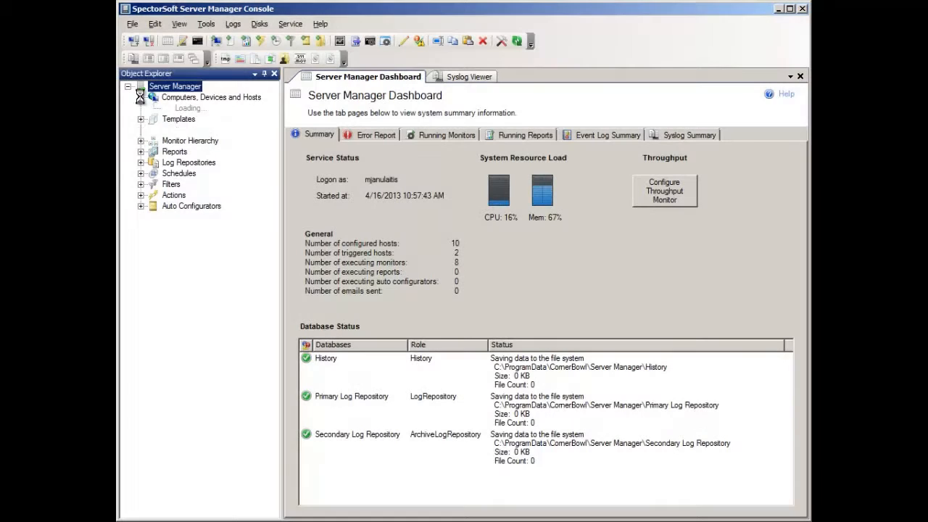
left_click(154, 108)
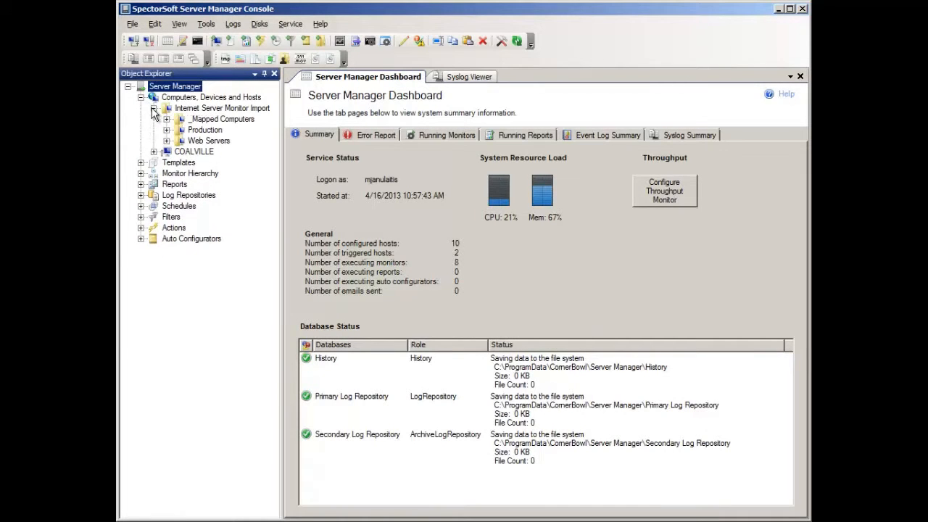
left_click(167, 119)
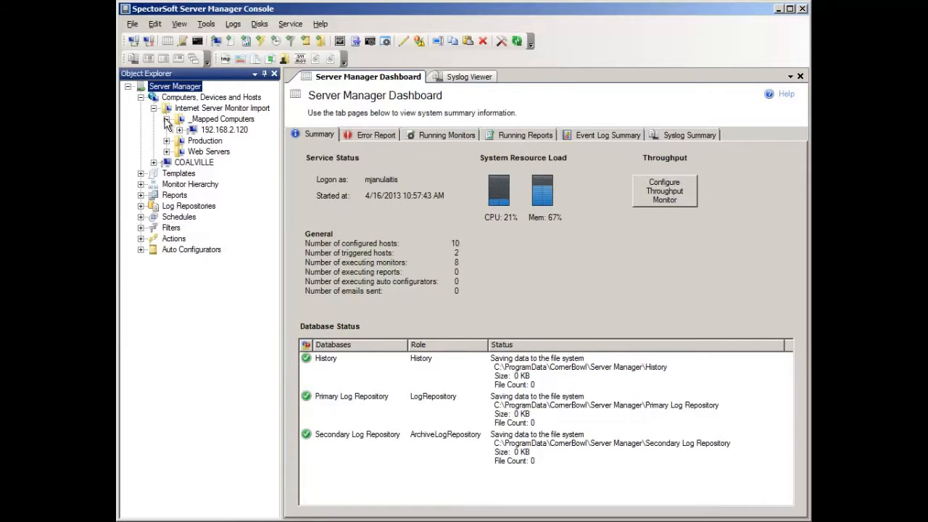
right_click(201, 130)
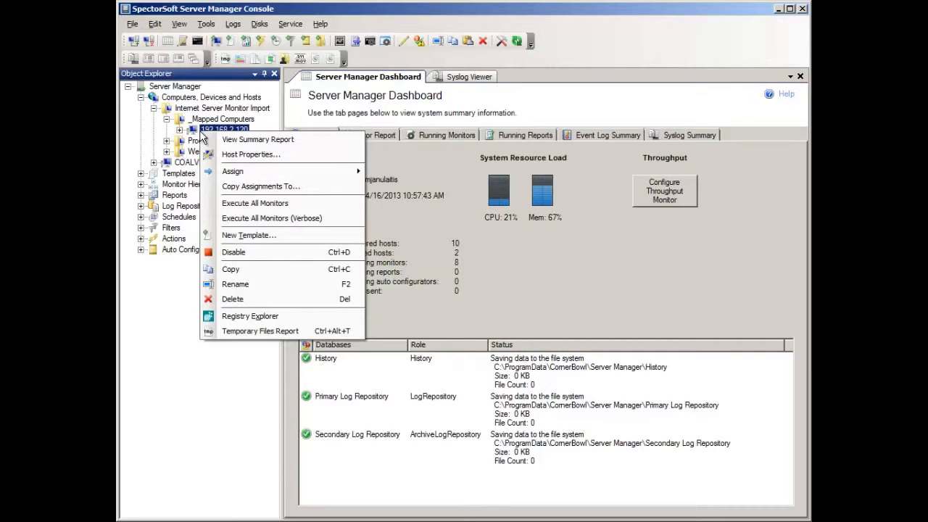
left_click(239, 154)
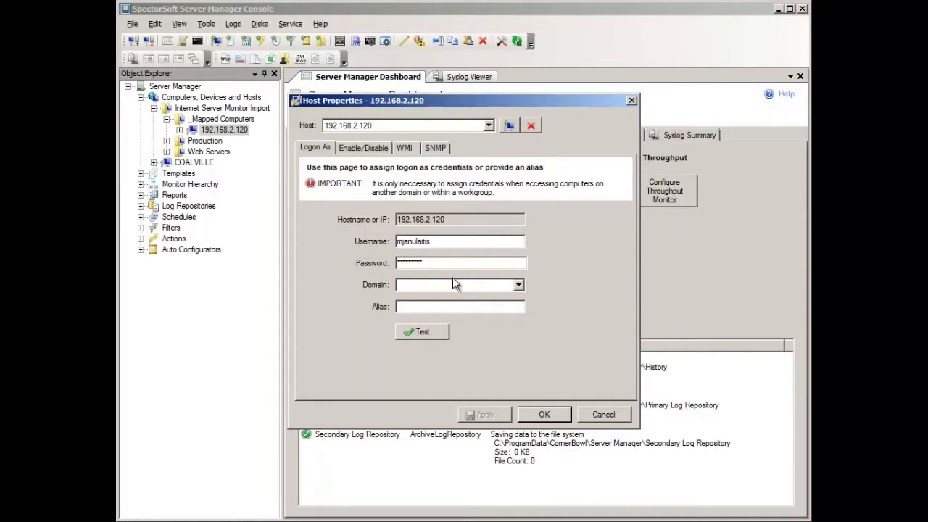
left_click(593, 414)
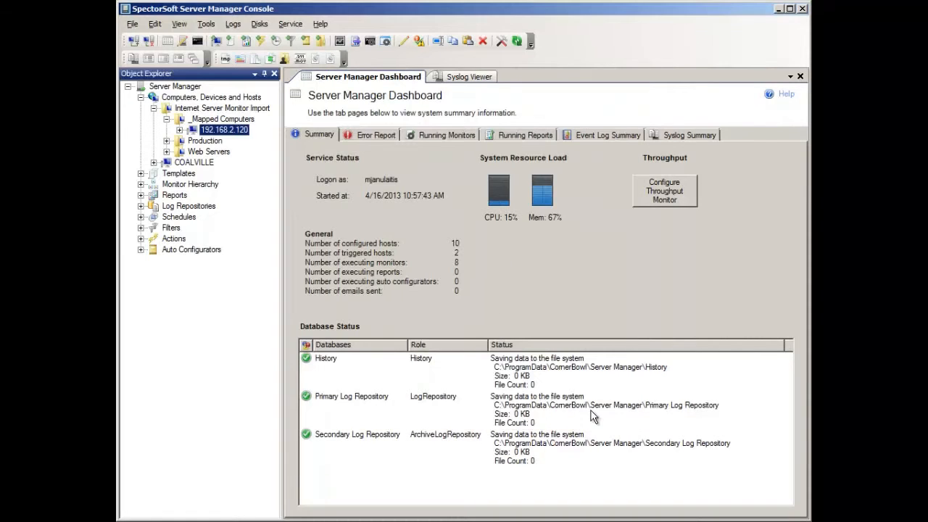
Examine the imported Production and Web Servers host groups and the monitors assigned to the Production hosts.
left_click(167, 140)
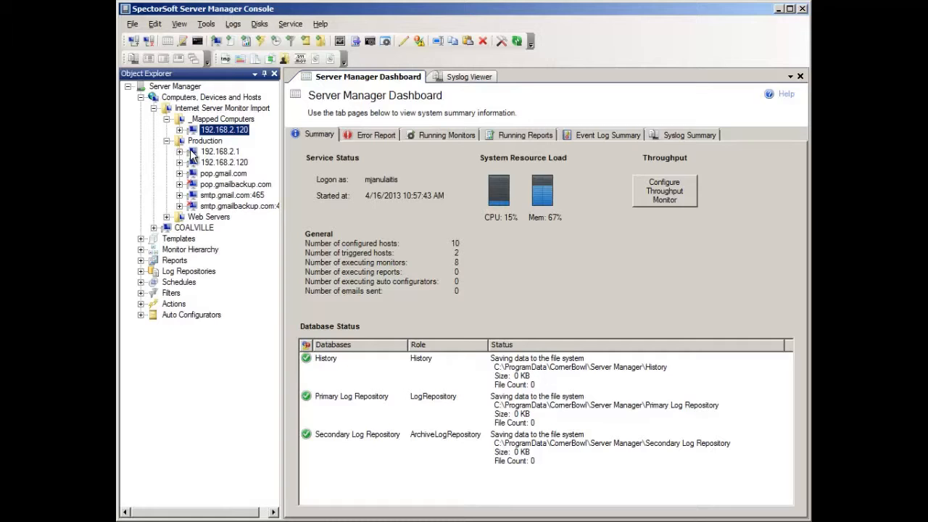
mouse_move(191, 185)
left_click(168, 217)
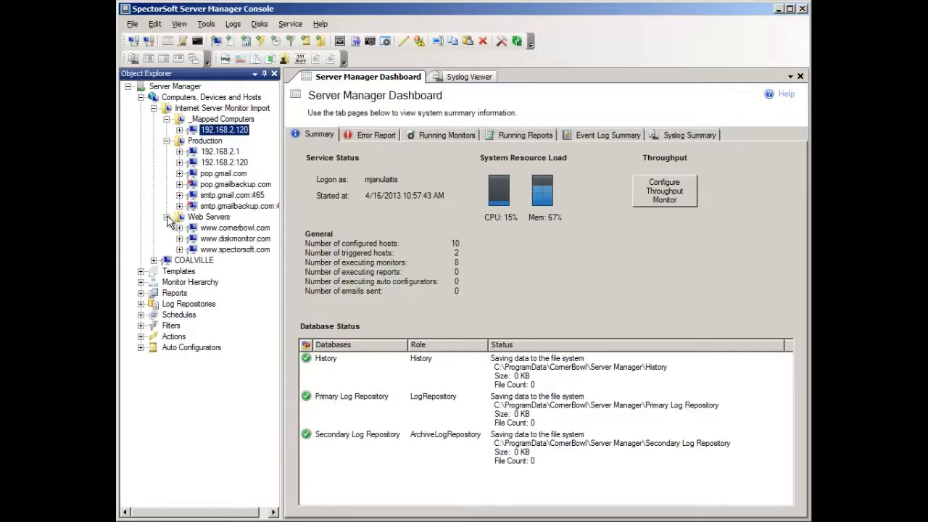
left_click(180, 152)
left_click(179, 185)
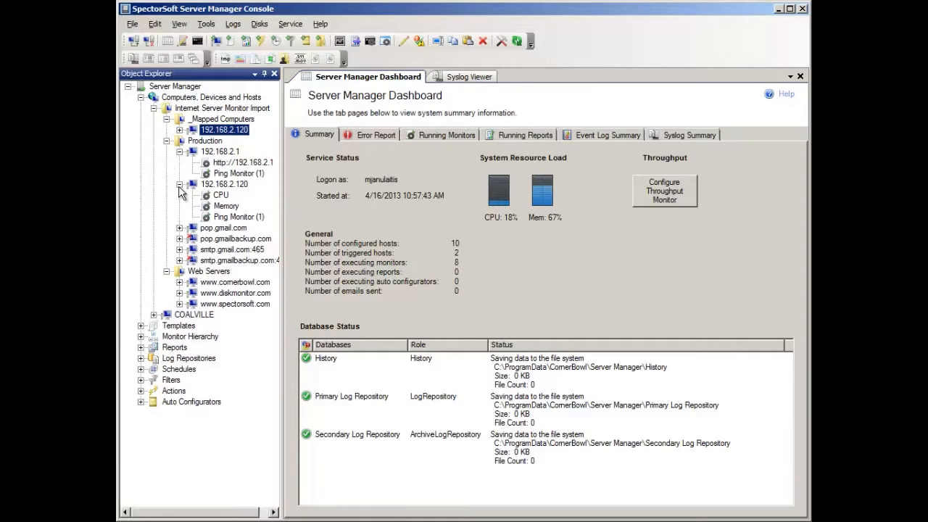
left_click(179, 228)
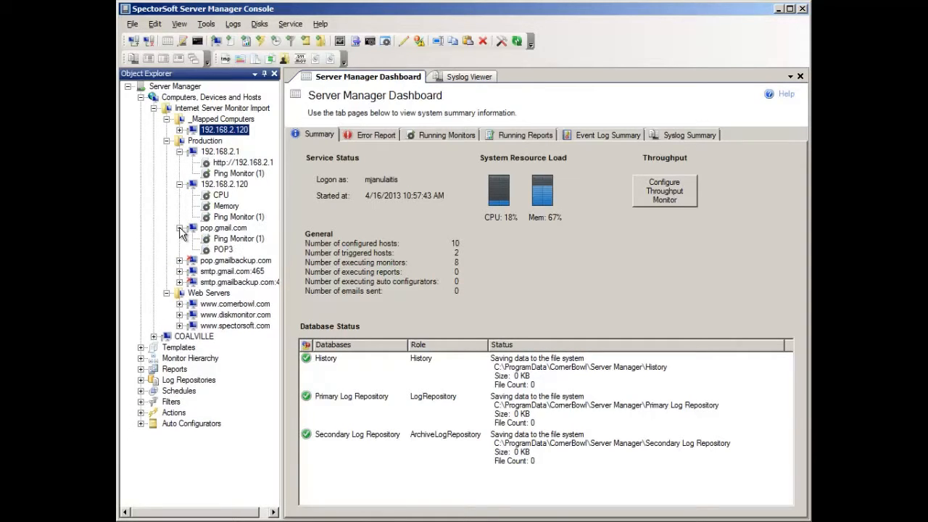
left_click(179, 272)
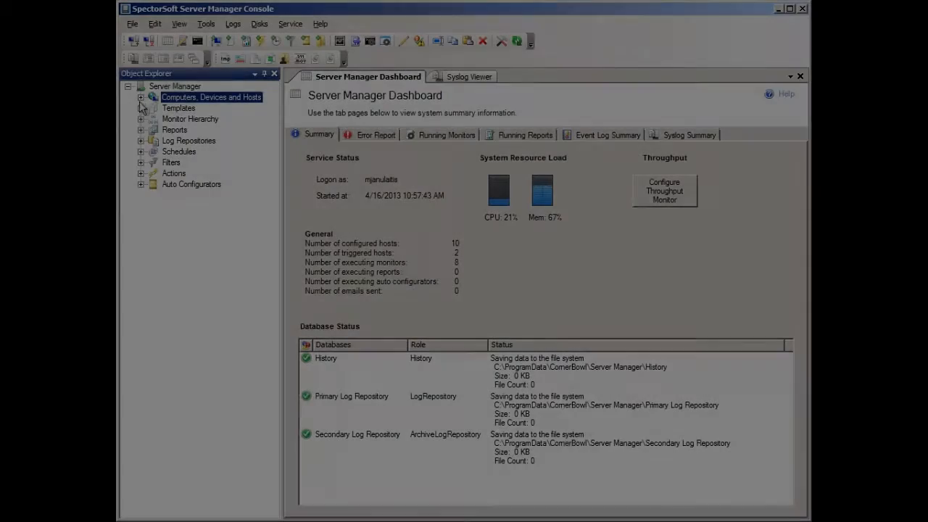
Examine the hosts assigned to each Internet Server Monitor Import template, from CPU and HTTP/S to POP3 and SMTP, then collapse Templates.
left_click(141, 108)
left_click(153, 119)
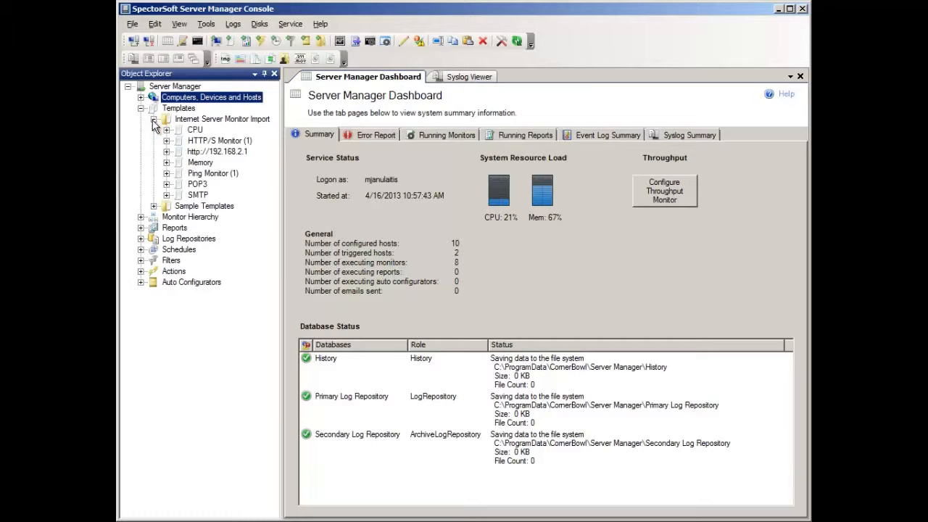
left_click(166, 131)
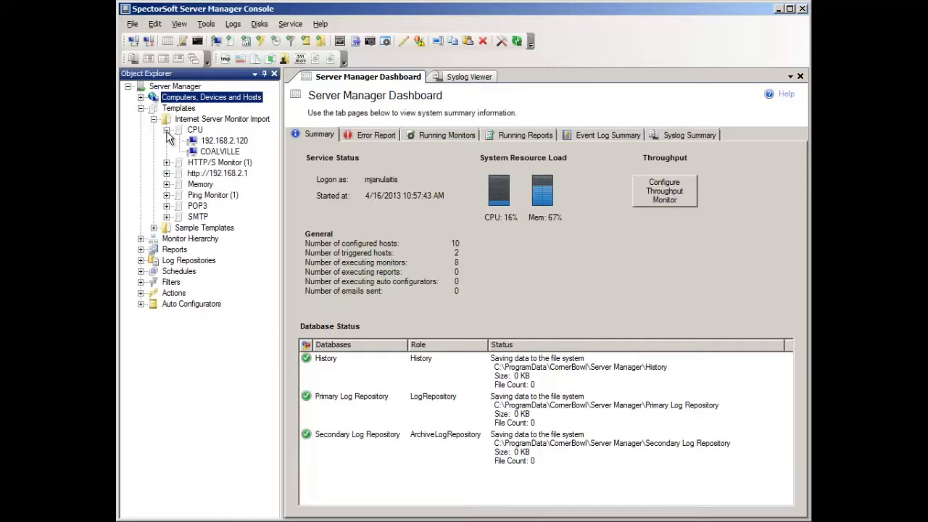
left_click(167, 163)
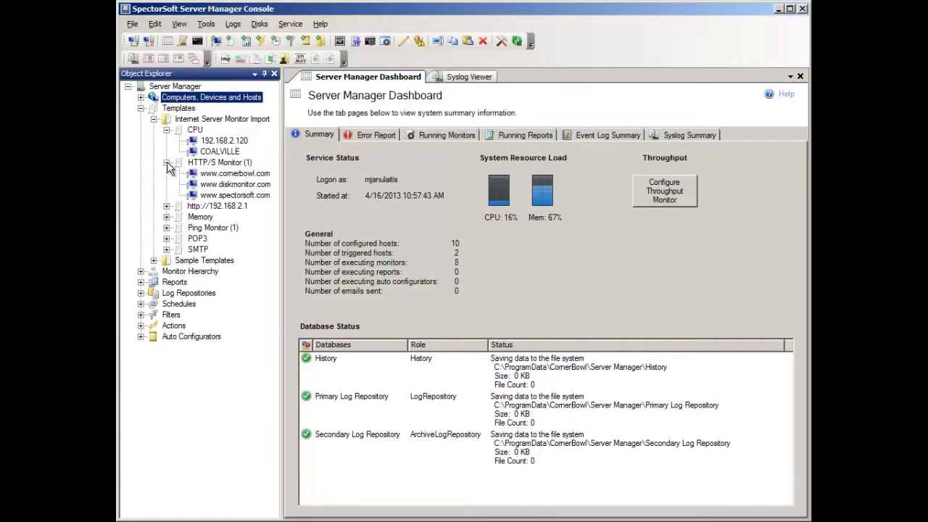
left_click(166, 206)
left_click(167, 228)
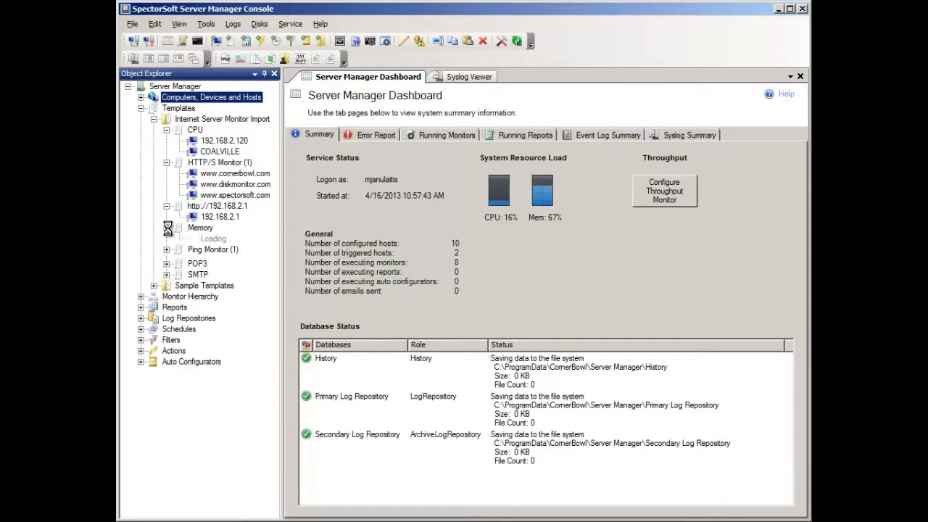
left_click(167, 260)
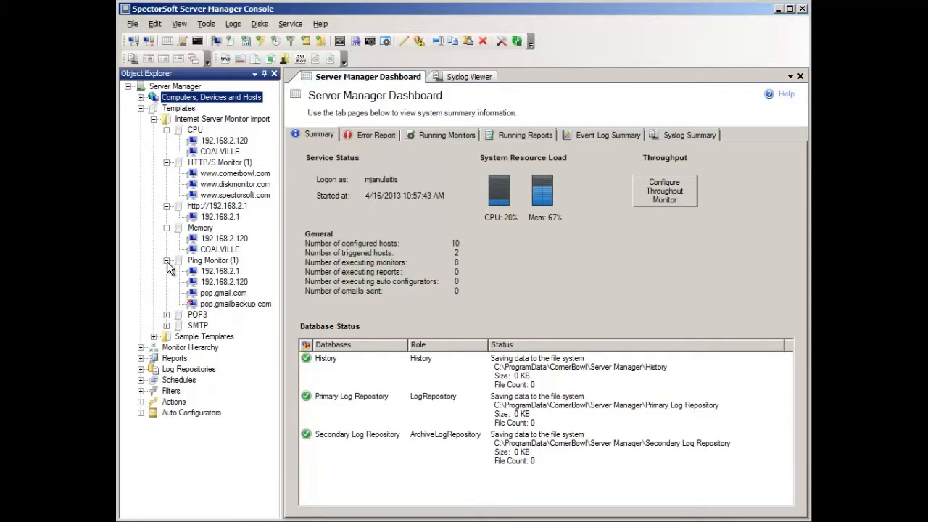
left_click(166, 315)
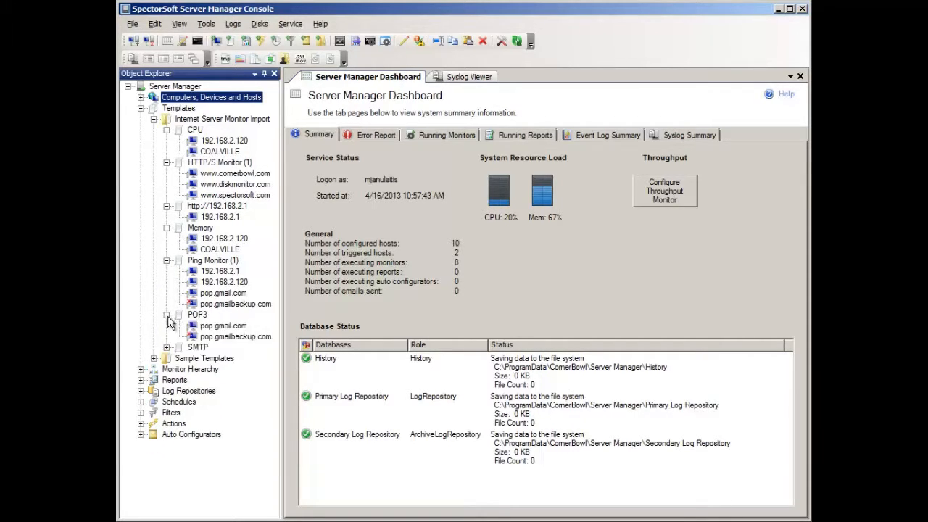
left_click(167, 347)
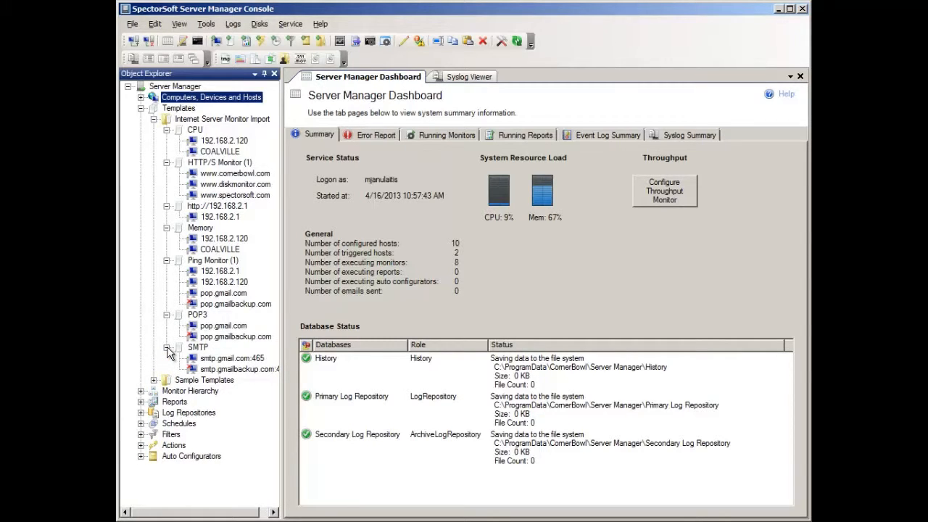
left_click(140, 109)
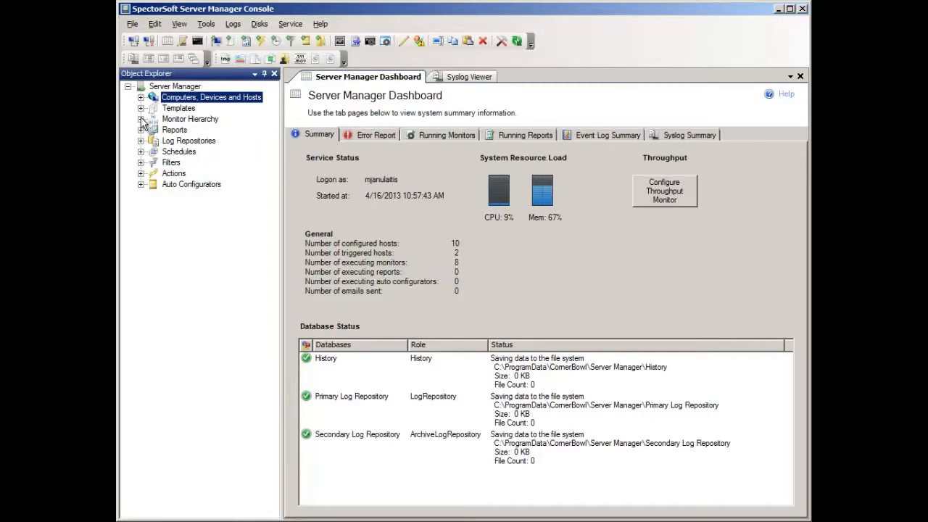
Examine the parent and dependent monitors of Backup Gmail, ECHO, Ping 192.168.2.1 and Primary Gmail in the imported Production hierarchy, with their full names readable.
left_click(142, 119)
left_click(153, 130)
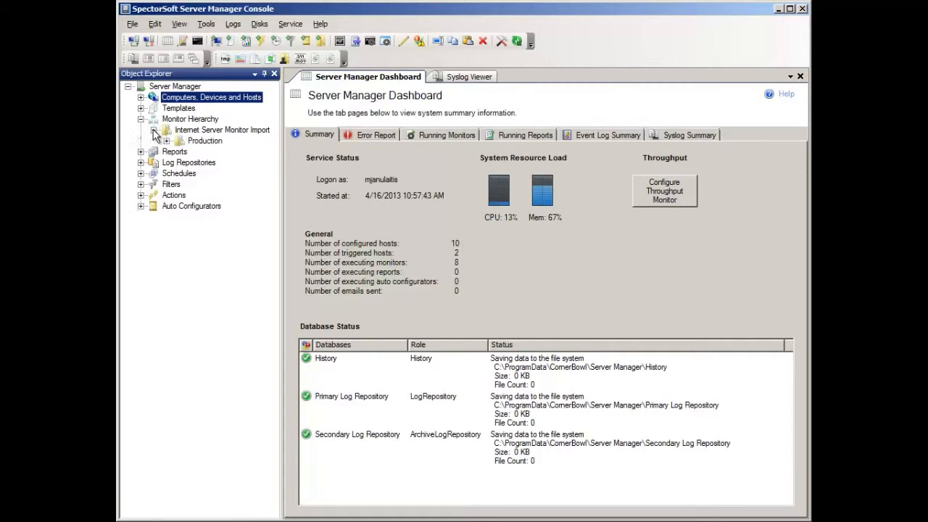
left_click(167, 142)
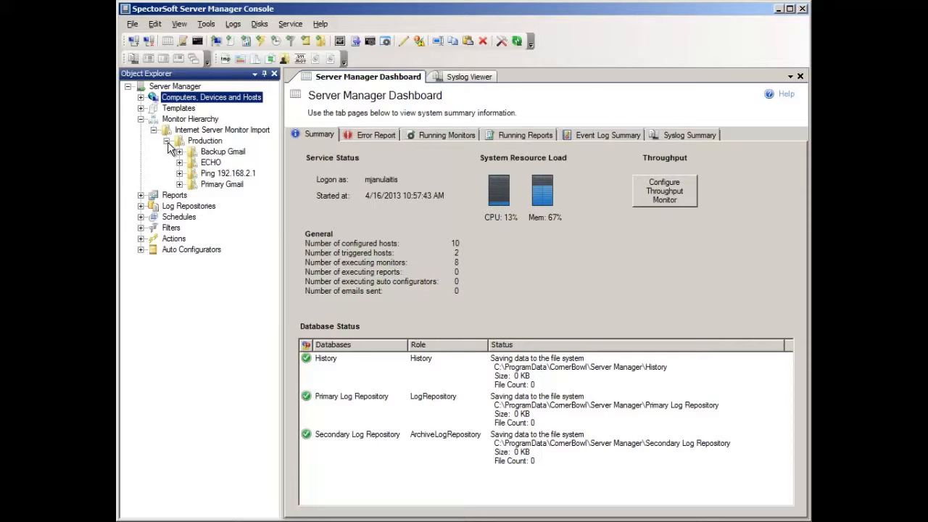
left_click(179, 151)
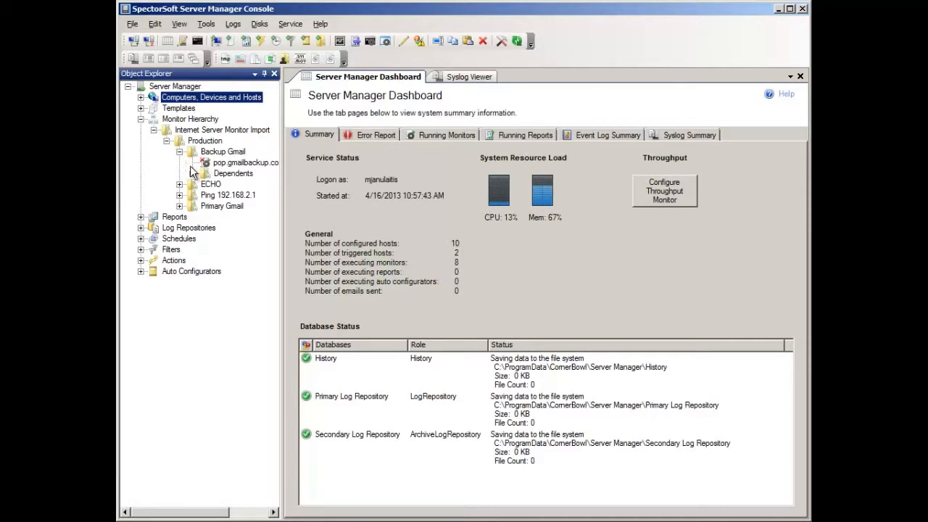
left_click(192, 173)
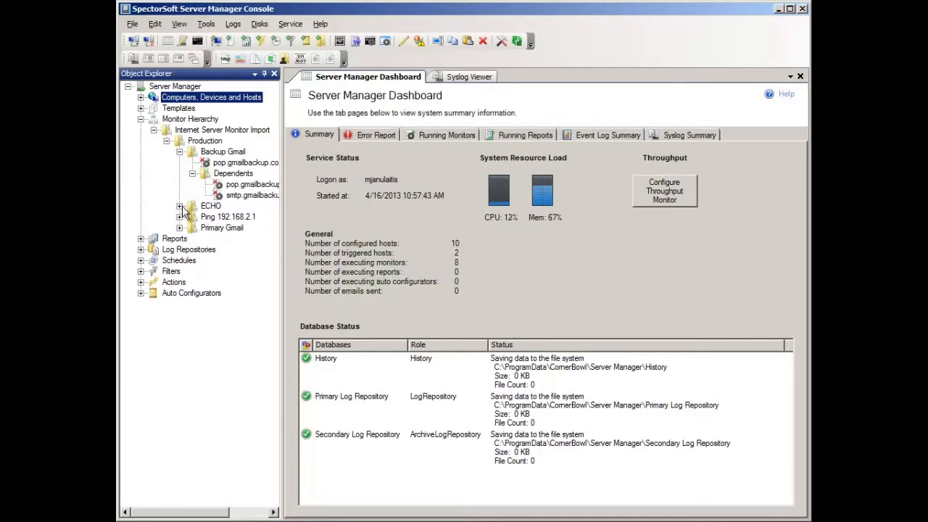
left_click(180, 206)
left_click(193, 228)
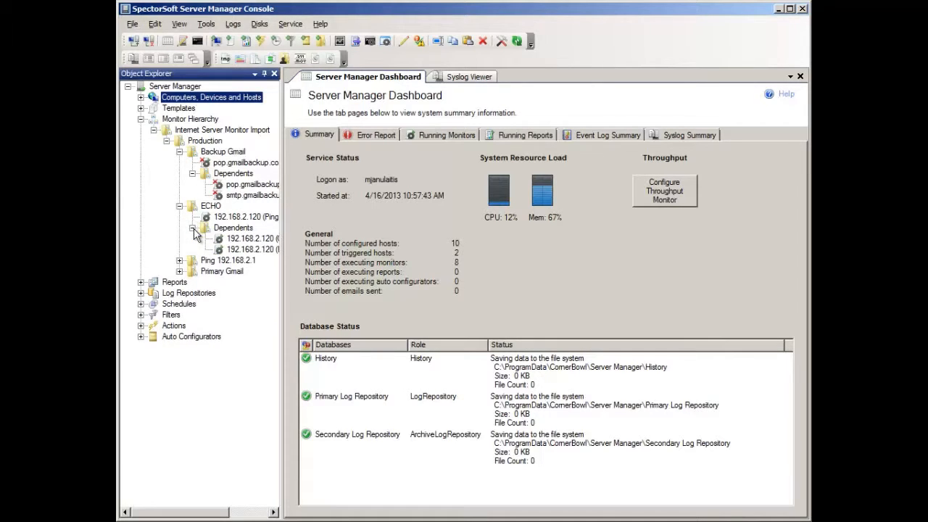
left_click(179, 261)
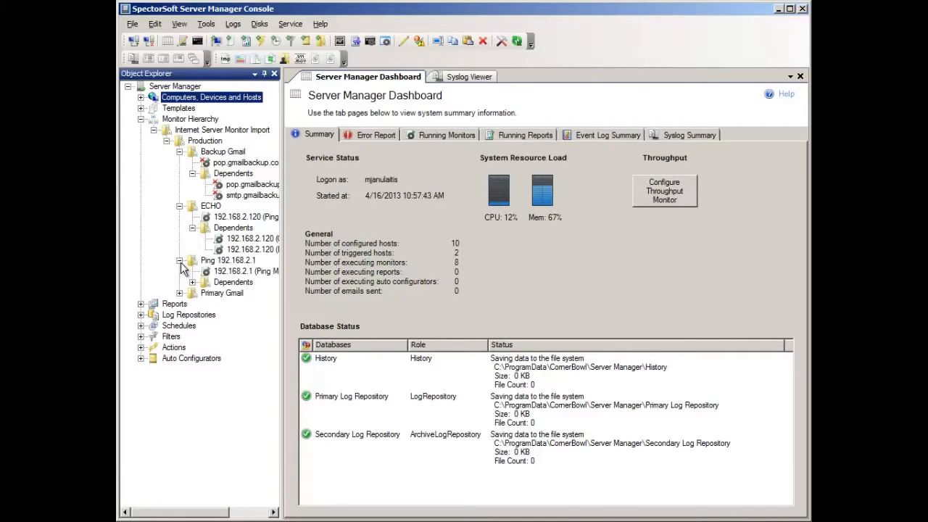
left_click(193, 282)
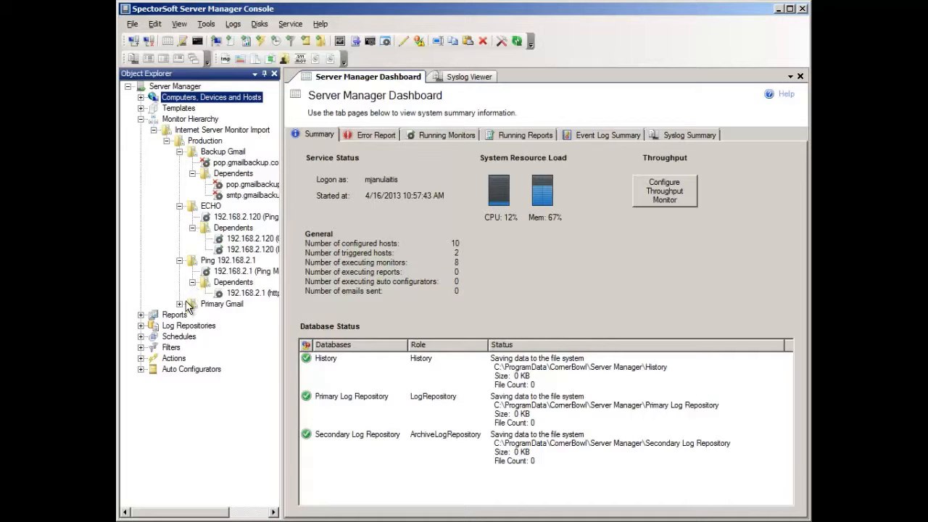
left_click(180, 304)
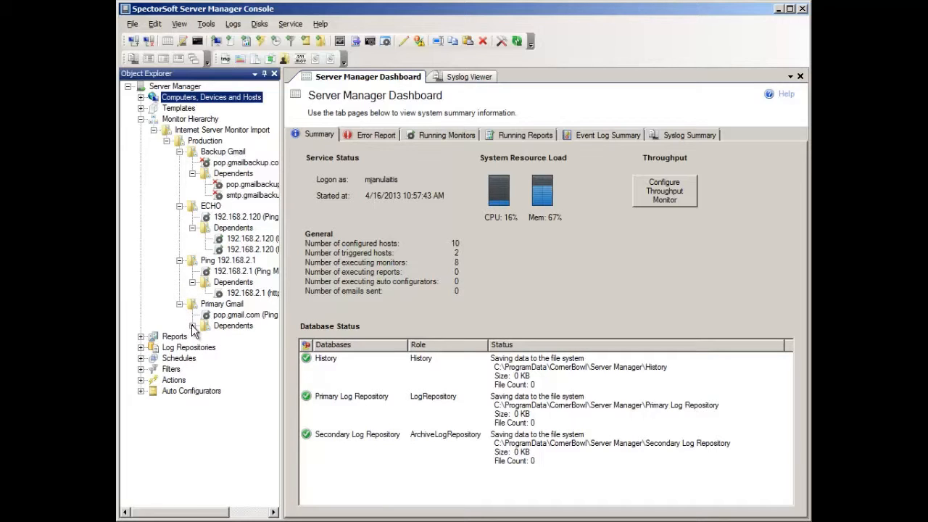
left_click(192, 326)
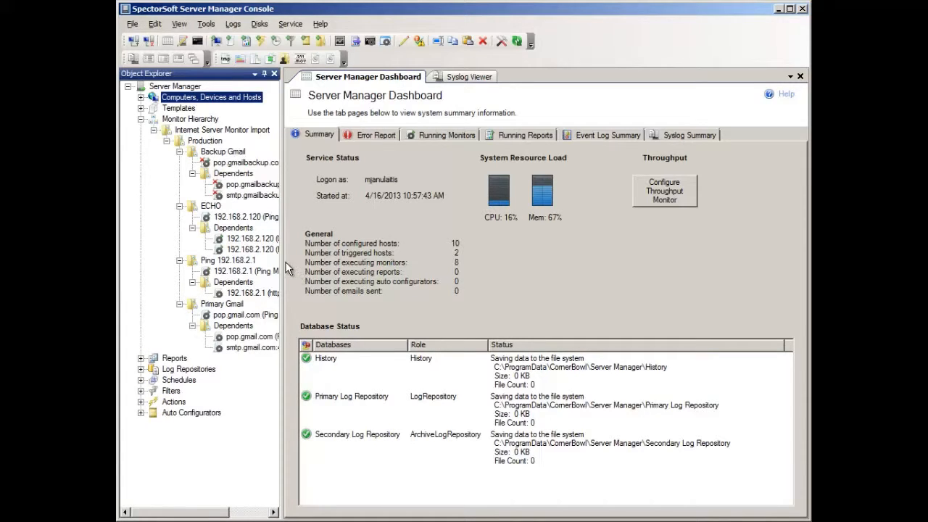
left_click_drag(289, 269, 352, 269)
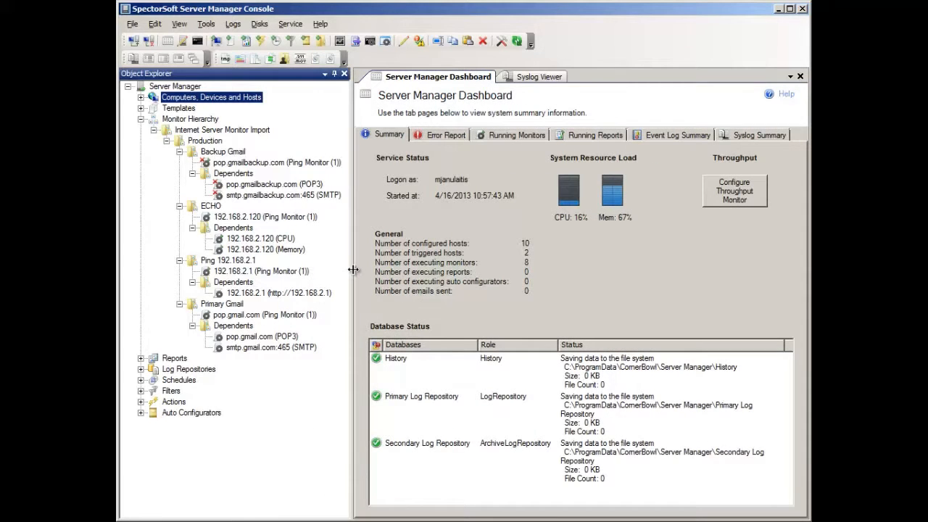
Review the suppression rules in the properties of Backup Gmail's Dependents group without changing them, then collapse Monitor Hierarchy.
right_click(237, 174)
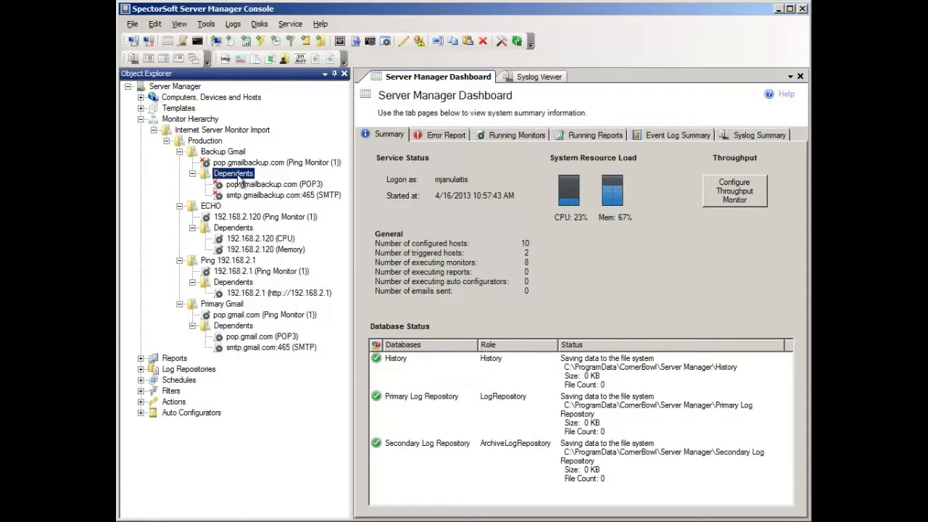
left_click(272, 182)
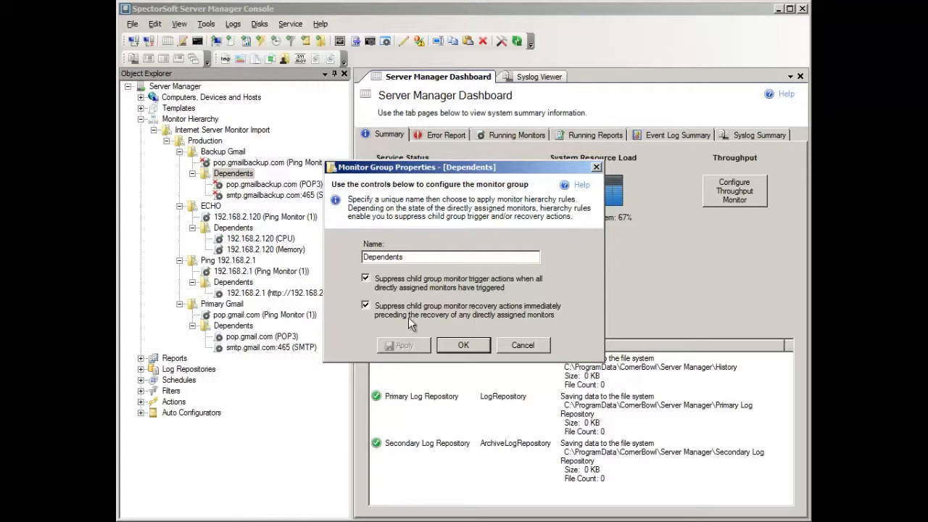
left_click(505, 342)
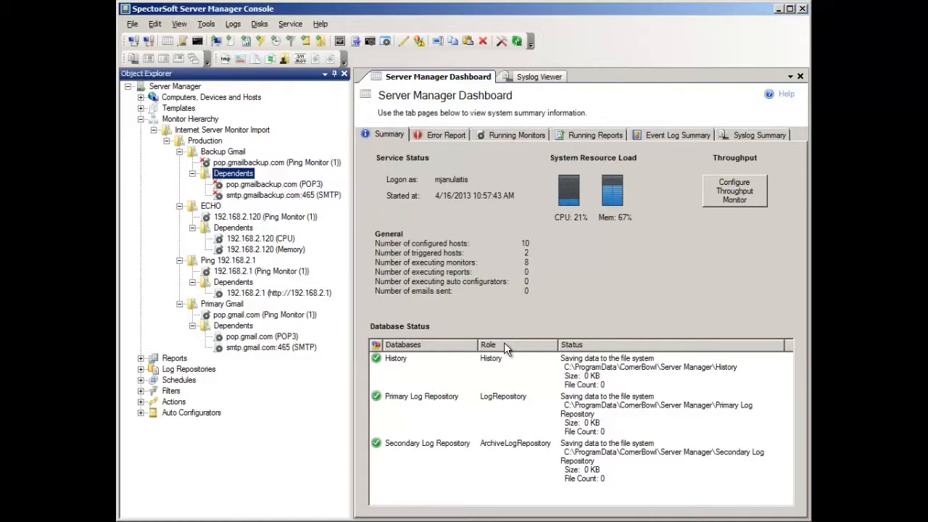
left_click(141, 119)
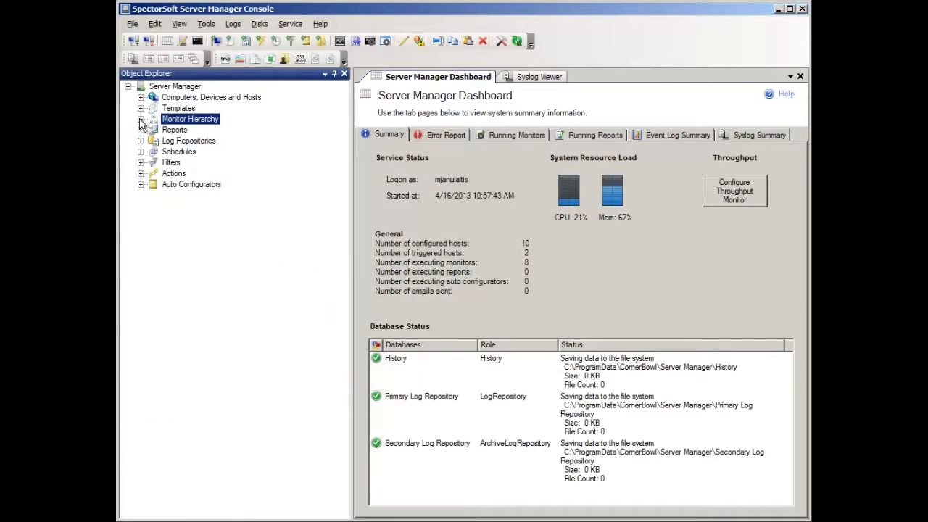
Examine the imported Internet Server Monitor actions and the templates assigned to the EMAIL action.
left_click(140, 174)
left_click(153, 207)
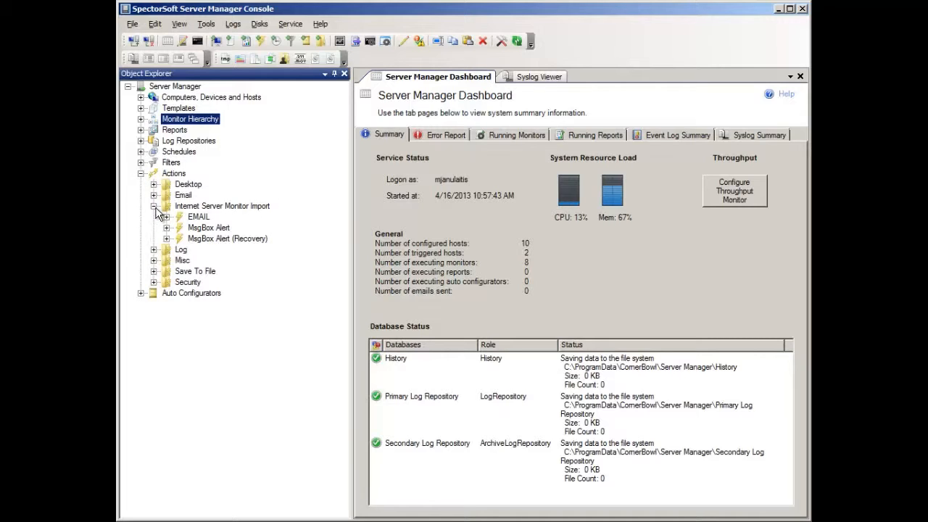
left_click(166, 216)
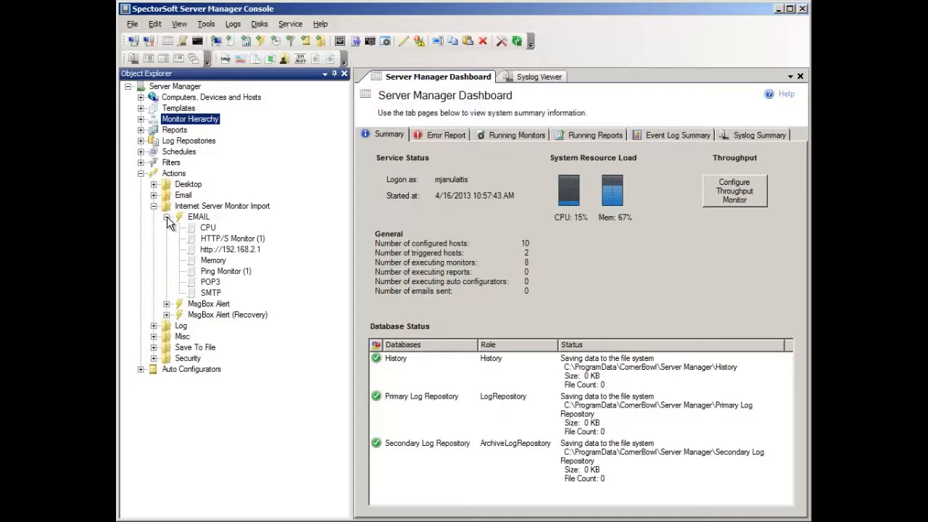